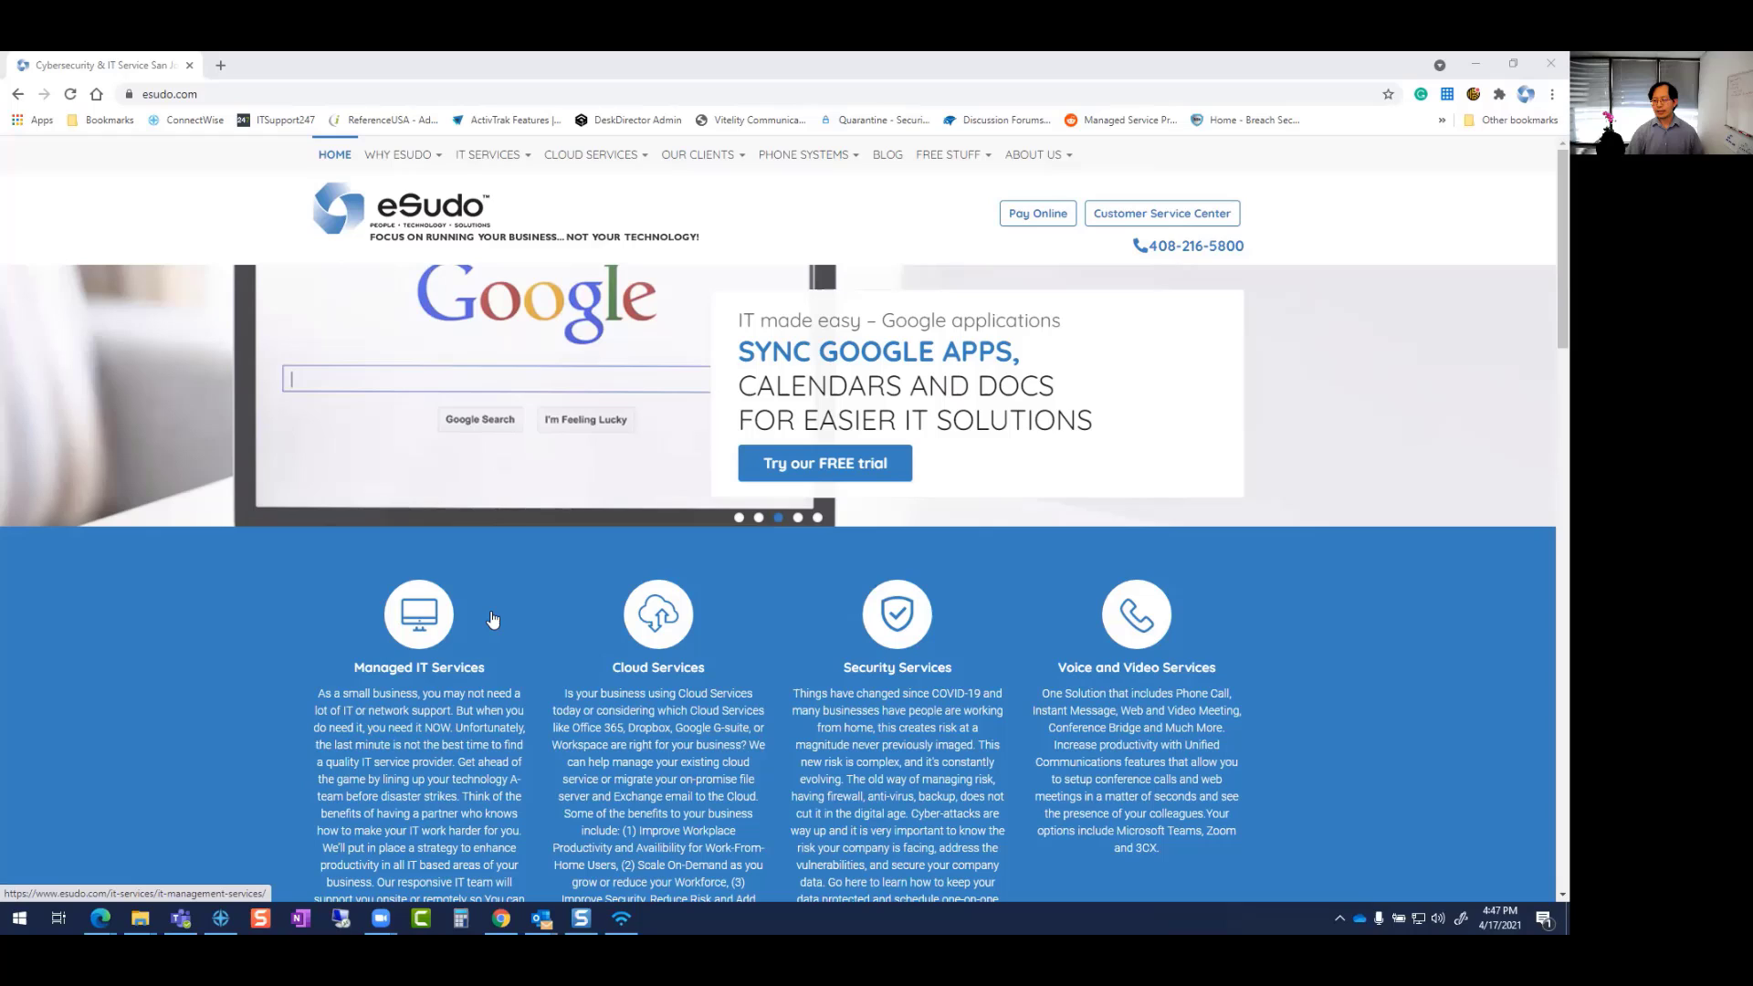
- Open the eSudo Phone Systems page describing 3CX business VoIP solutions
left_click(790, 161)
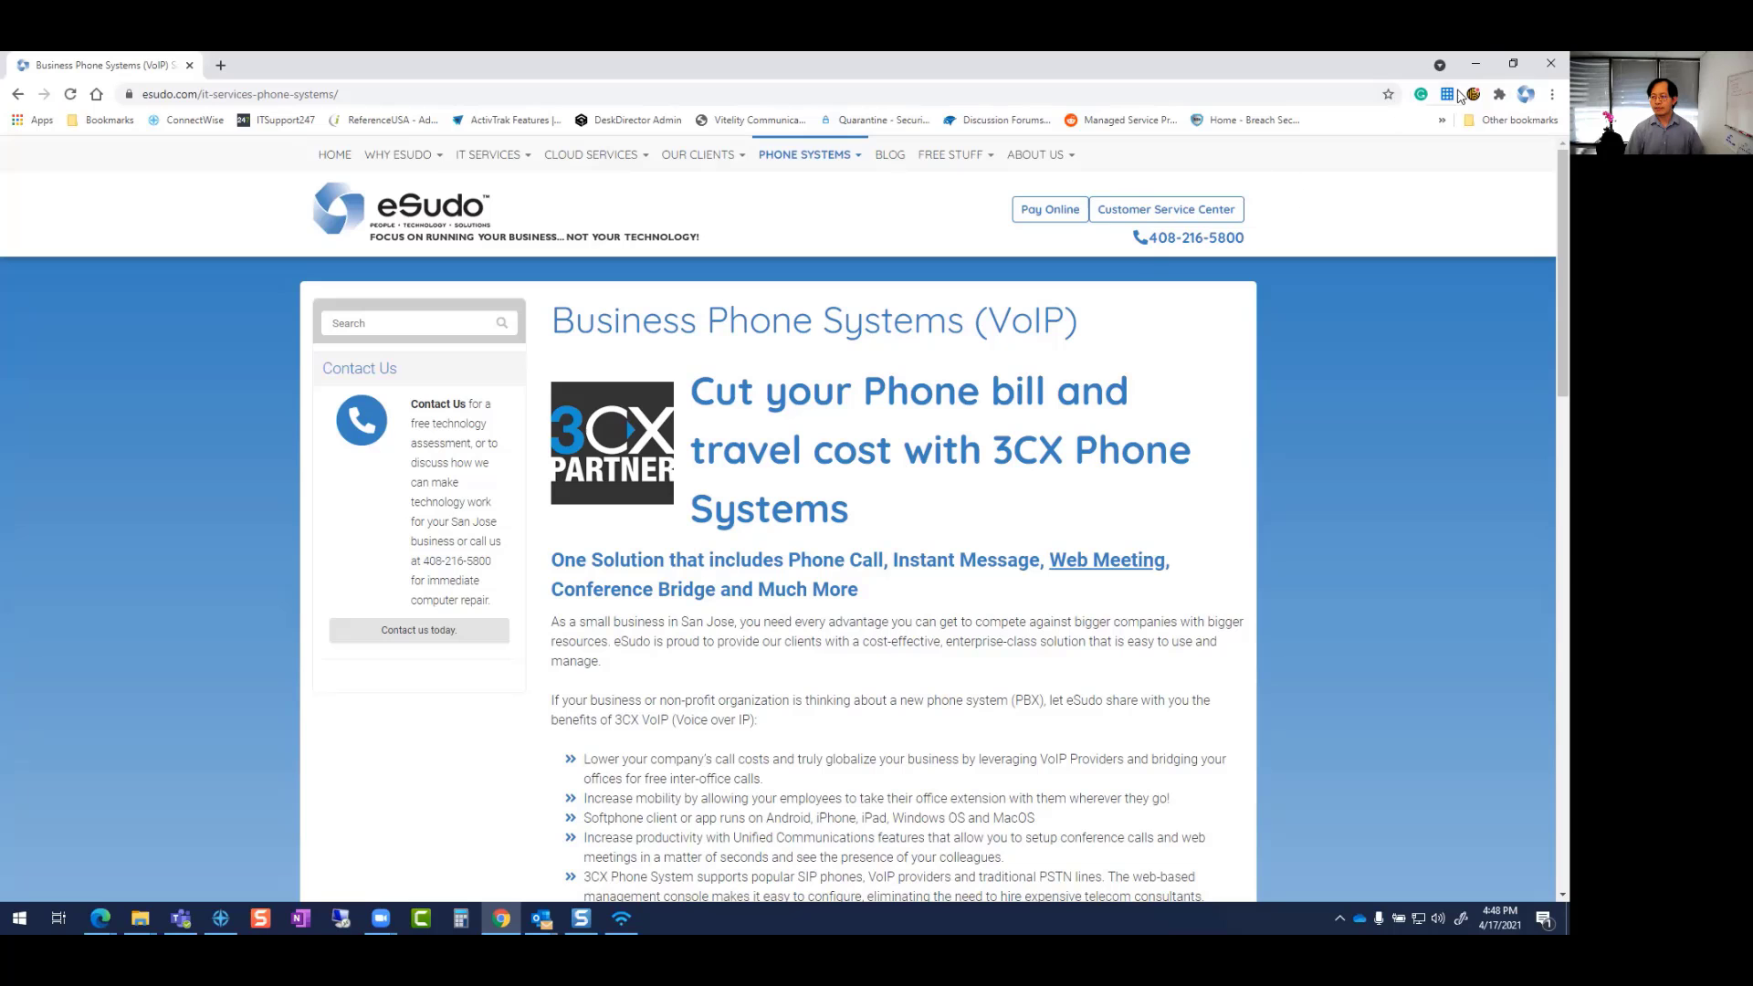
- Minimise Chrome and File Explorer, then bring up the 3CX client near the screen centre
left_click(1473, 64)
left_click(1221, 185)
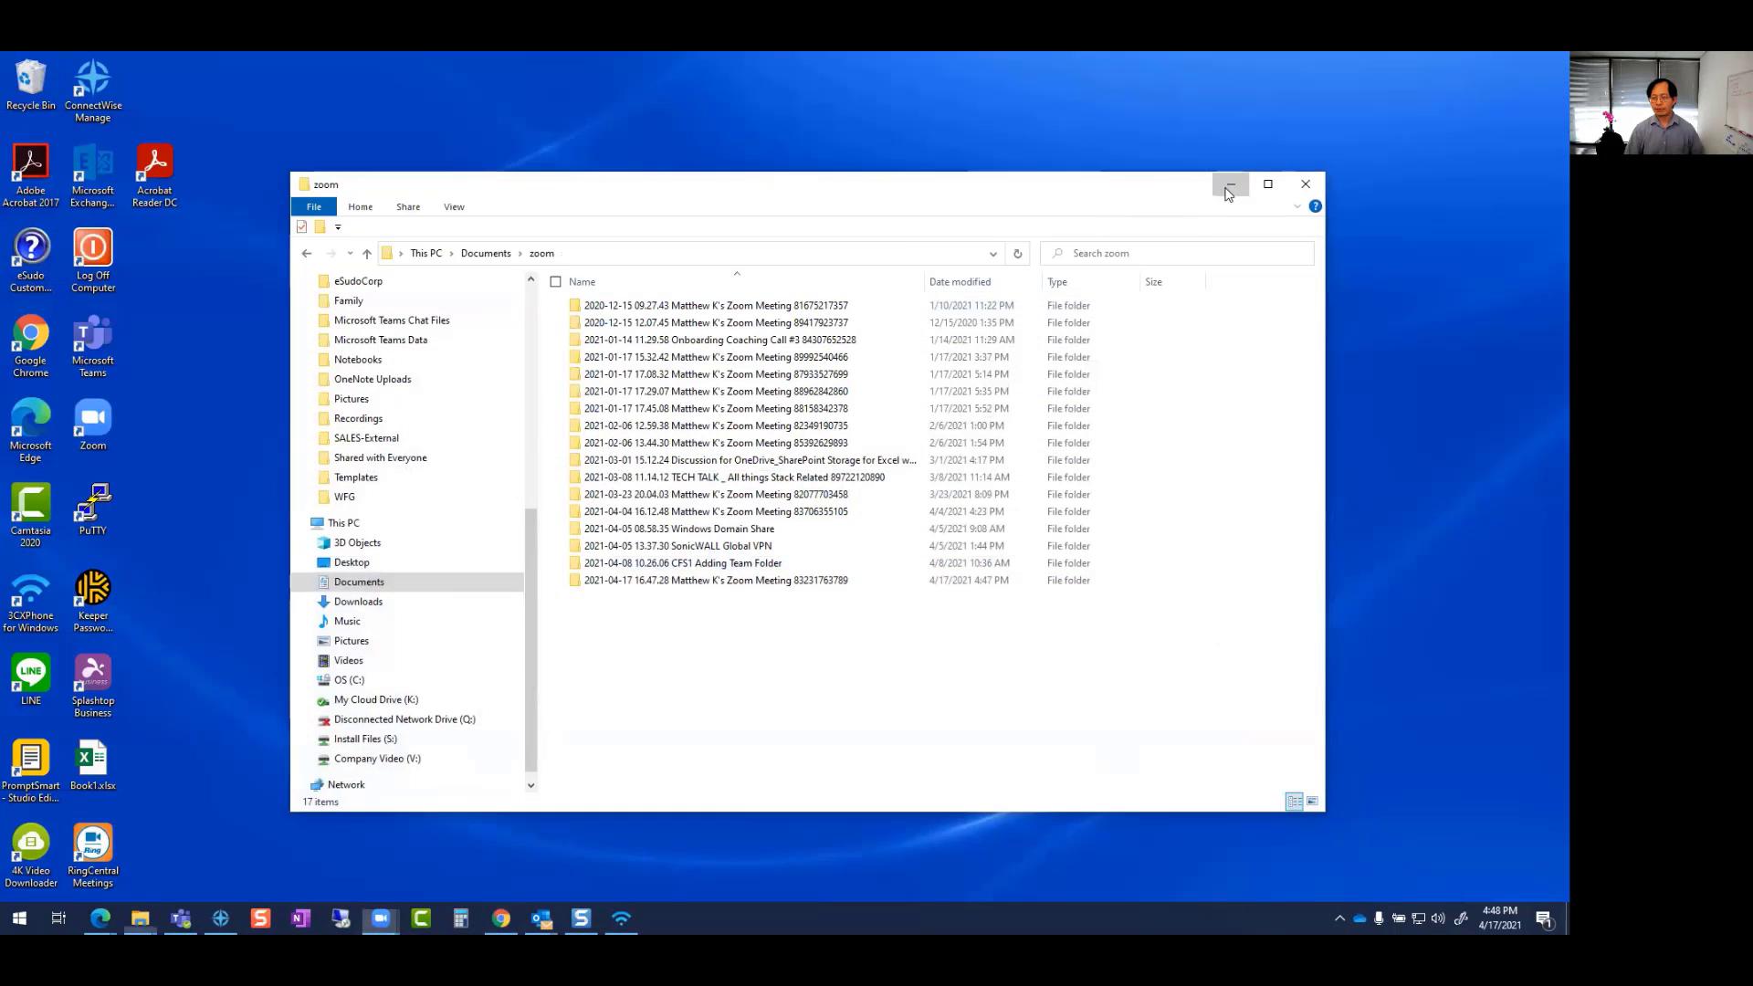
left_click(621, 917)
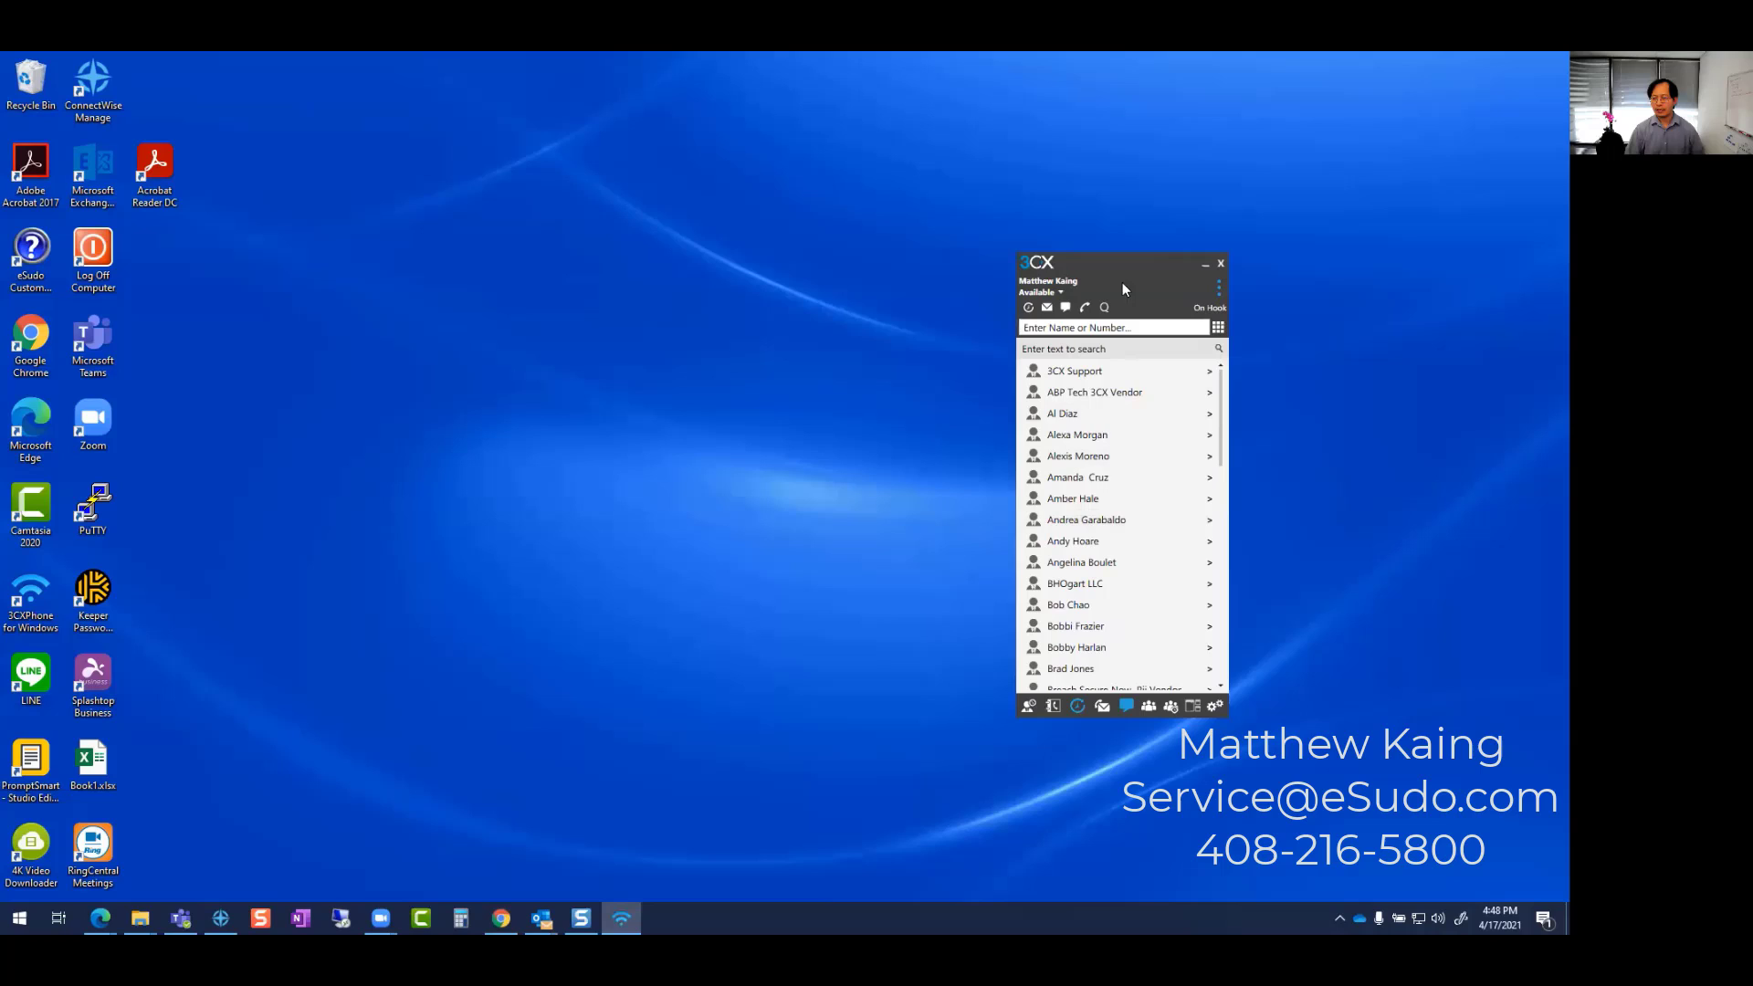
left_click_drag(1032, 281, 732, 199)
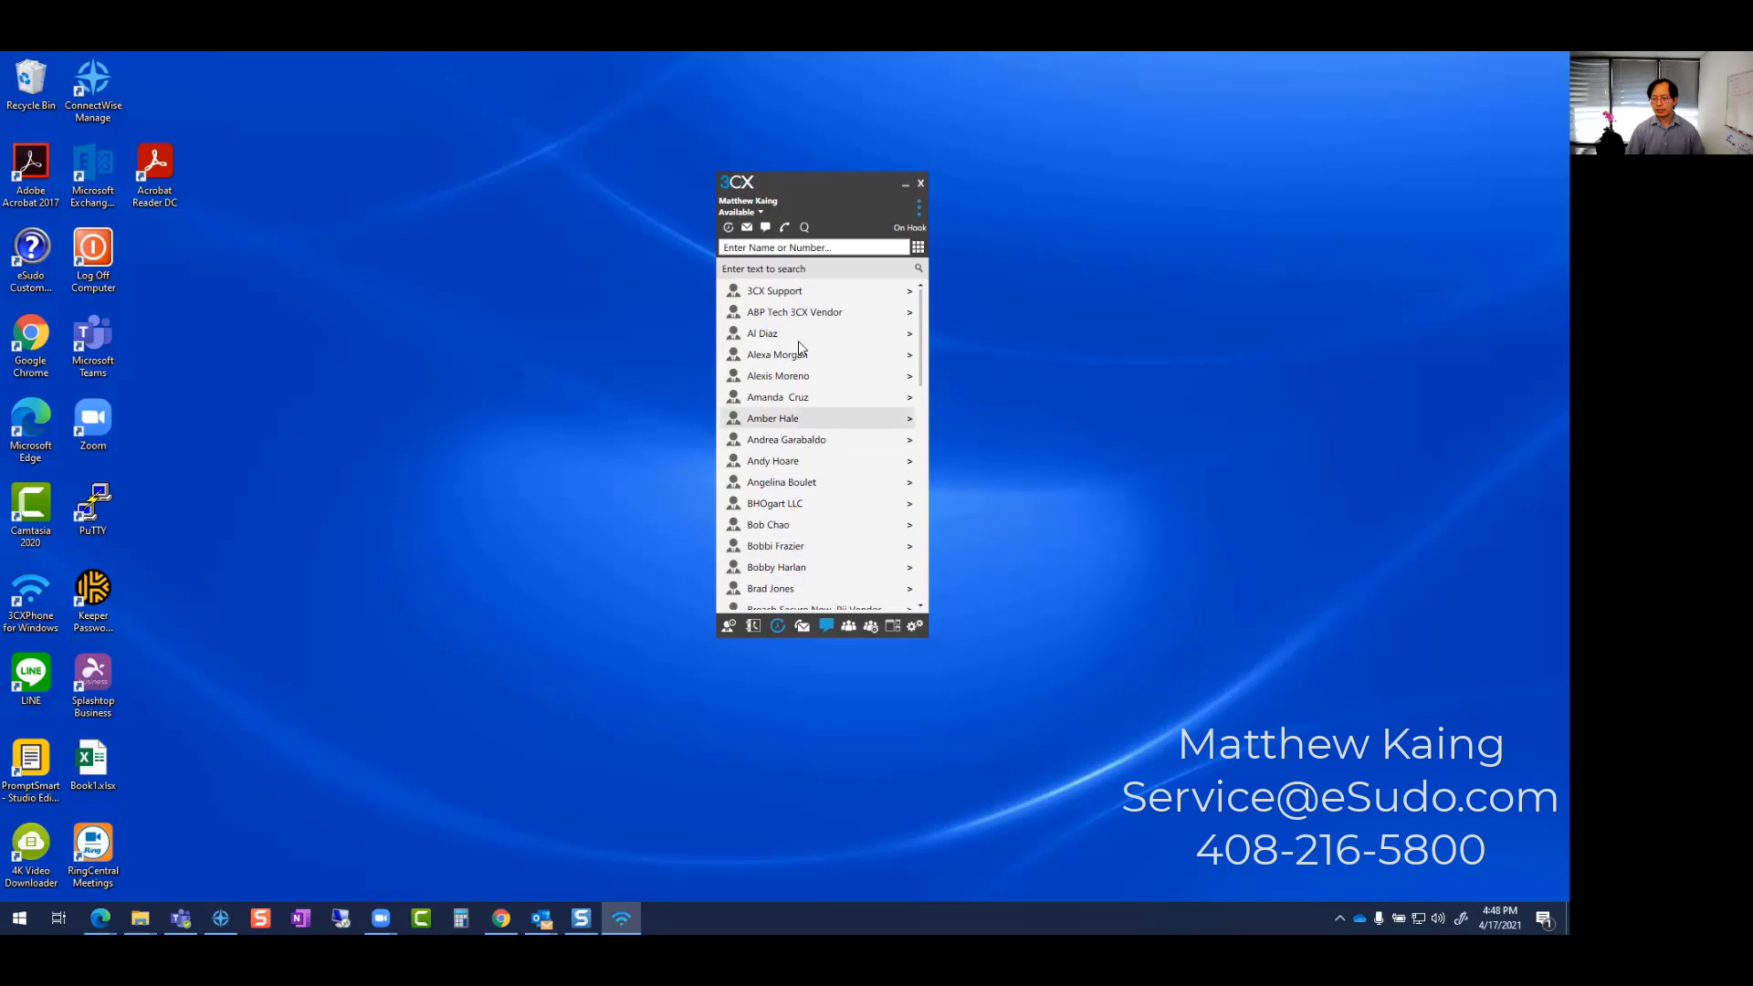
scroll(810, 390, "down", 5)
scroll(810, 390, "up", 5)
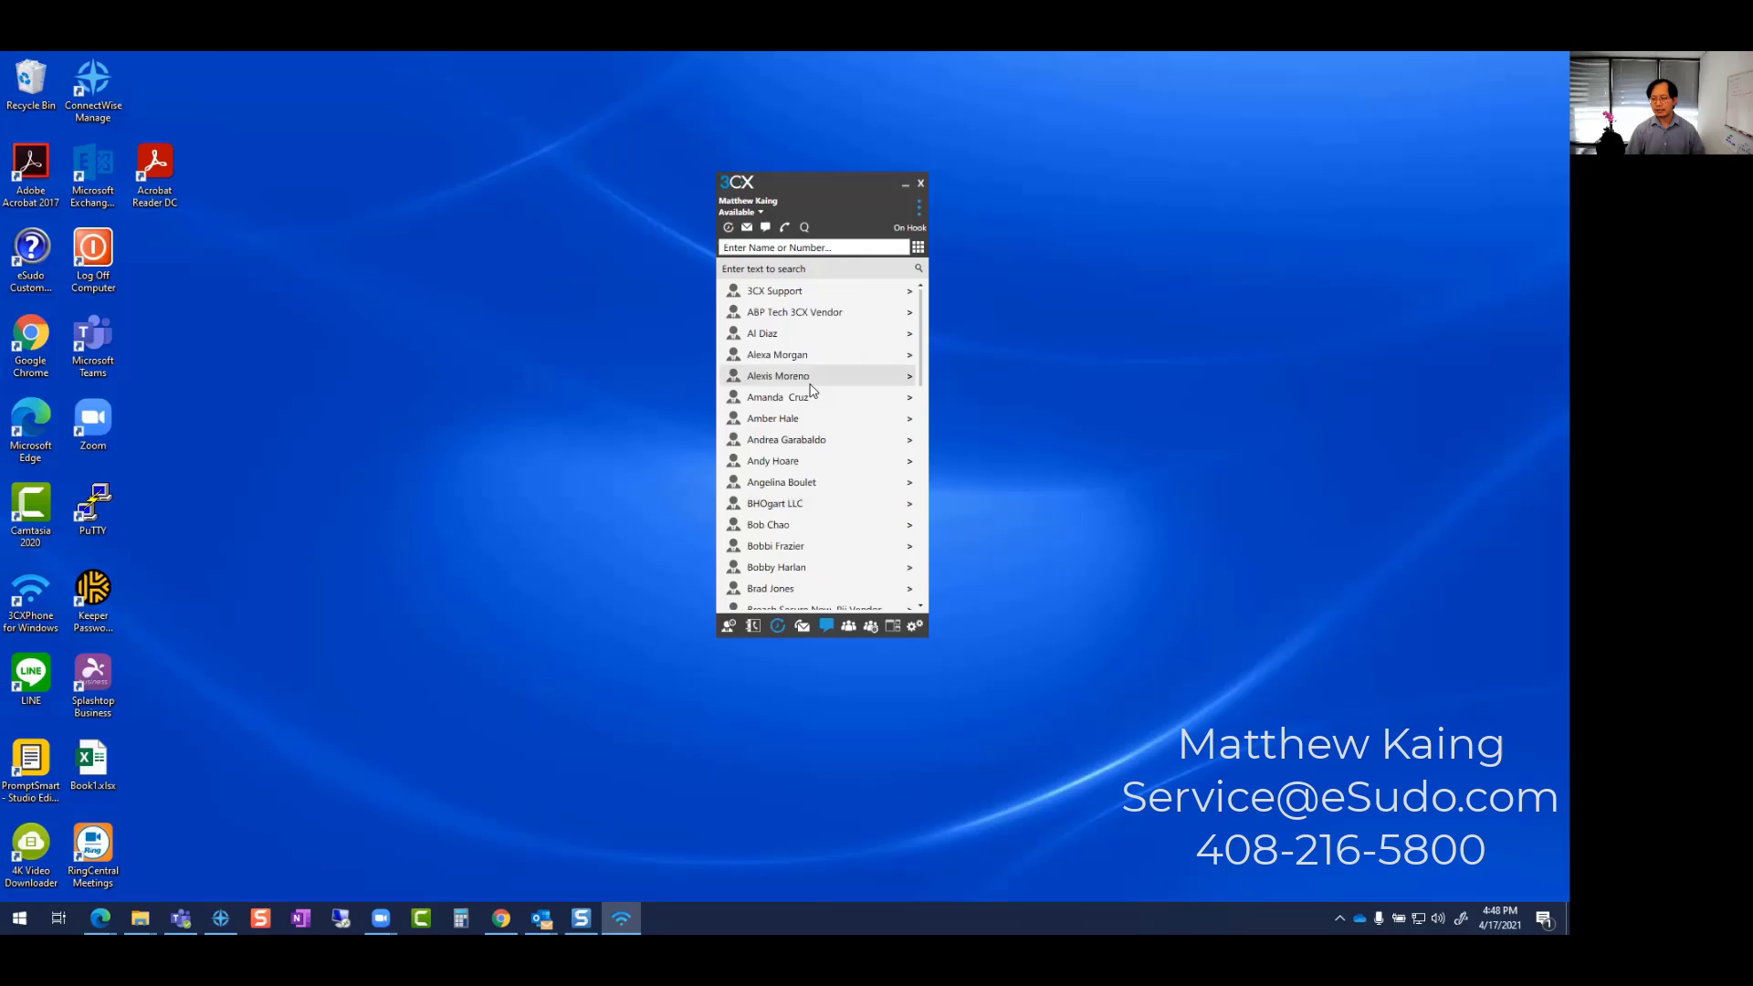
- Search the contacts for 'bob', narrowing the list to three matching entries
left_click(781, 249)
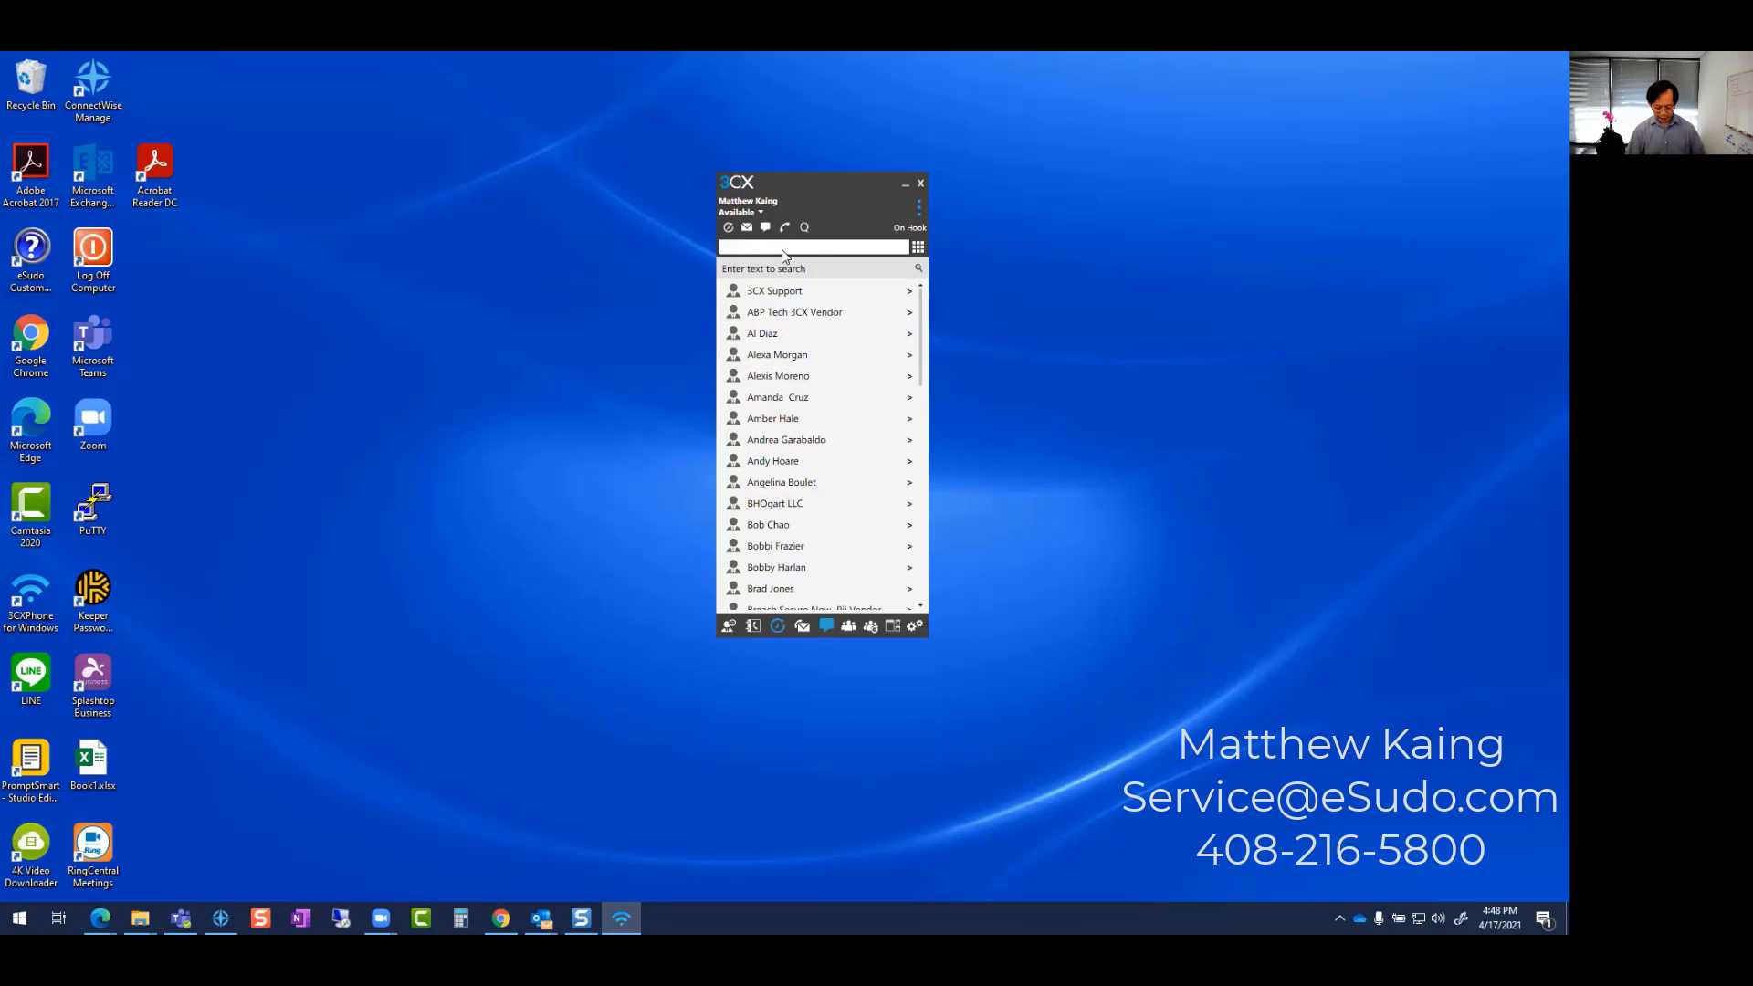
type("bob")
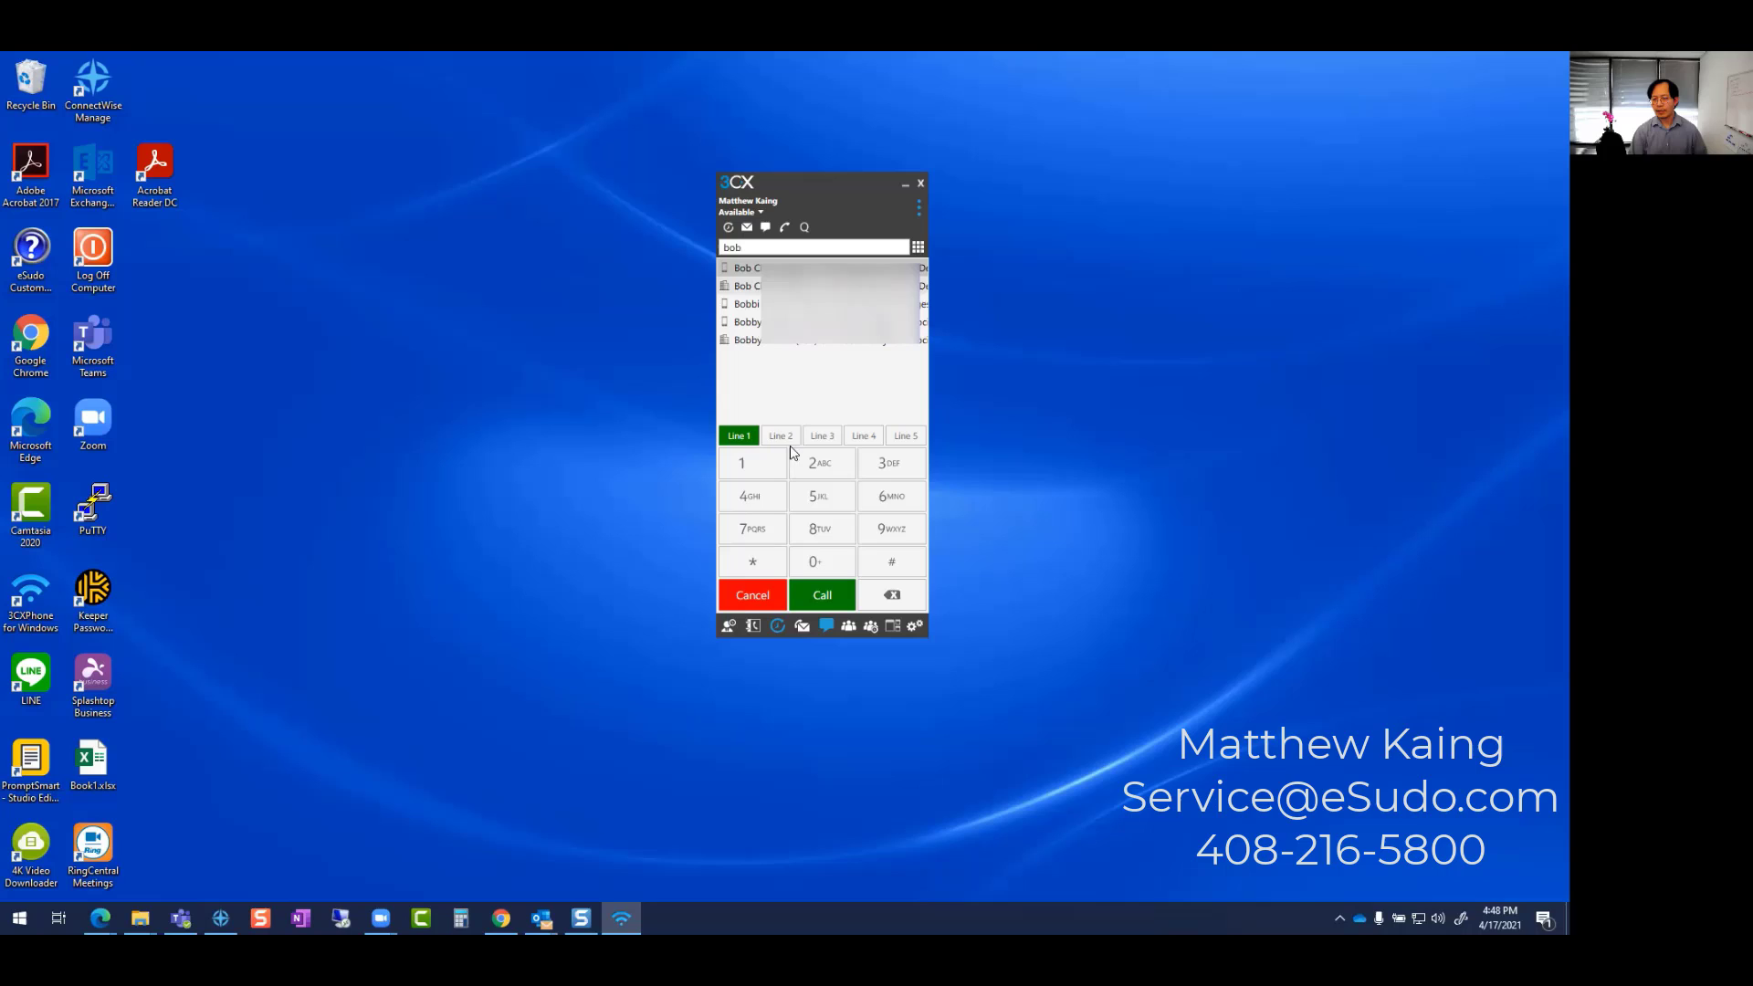
left_click(750, 595)
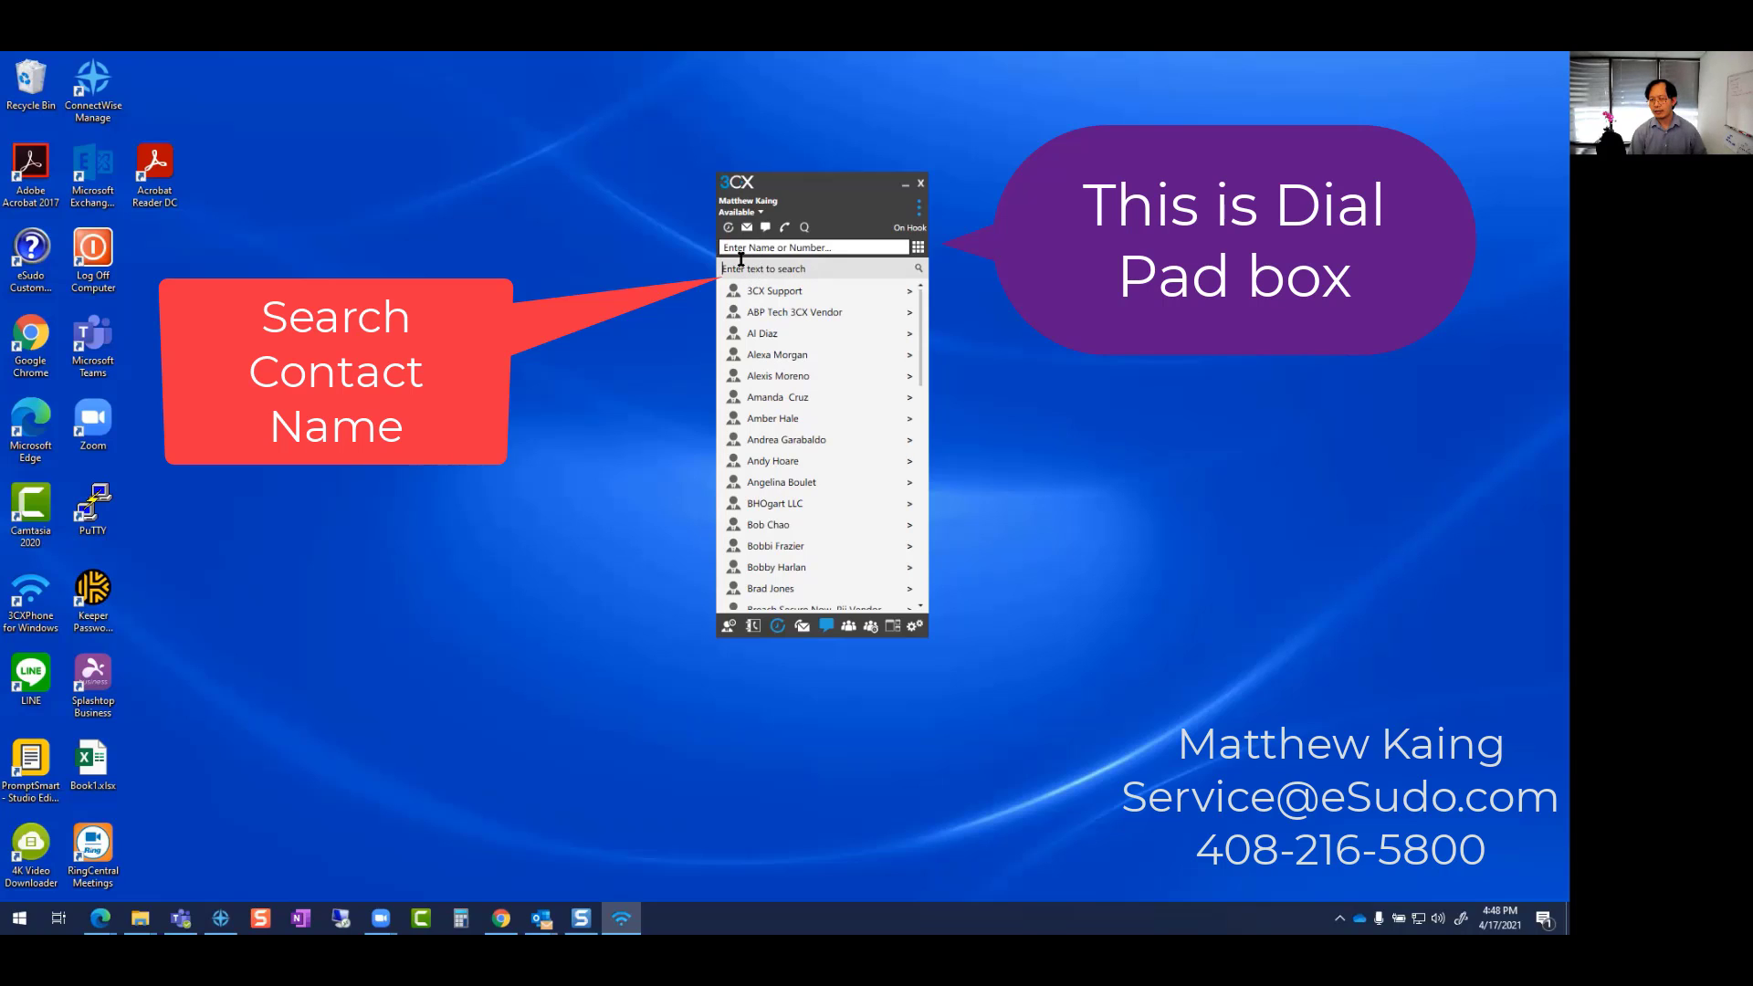
left_click(751, 271)
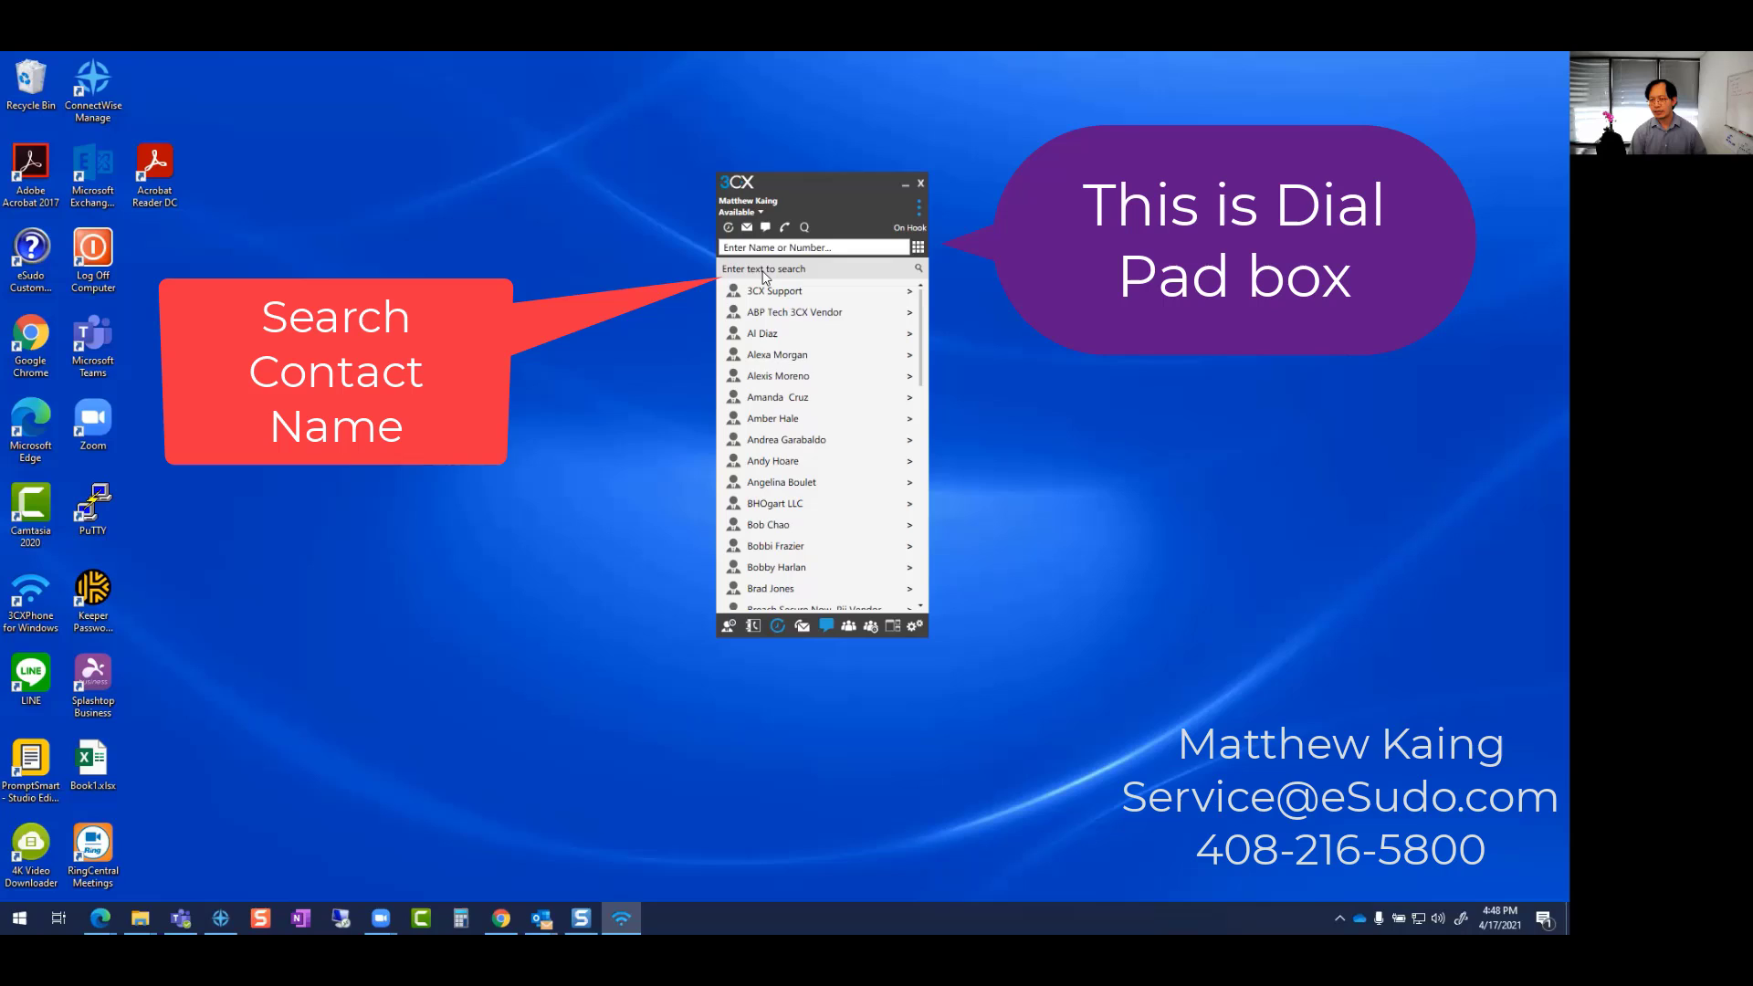
type("bob")
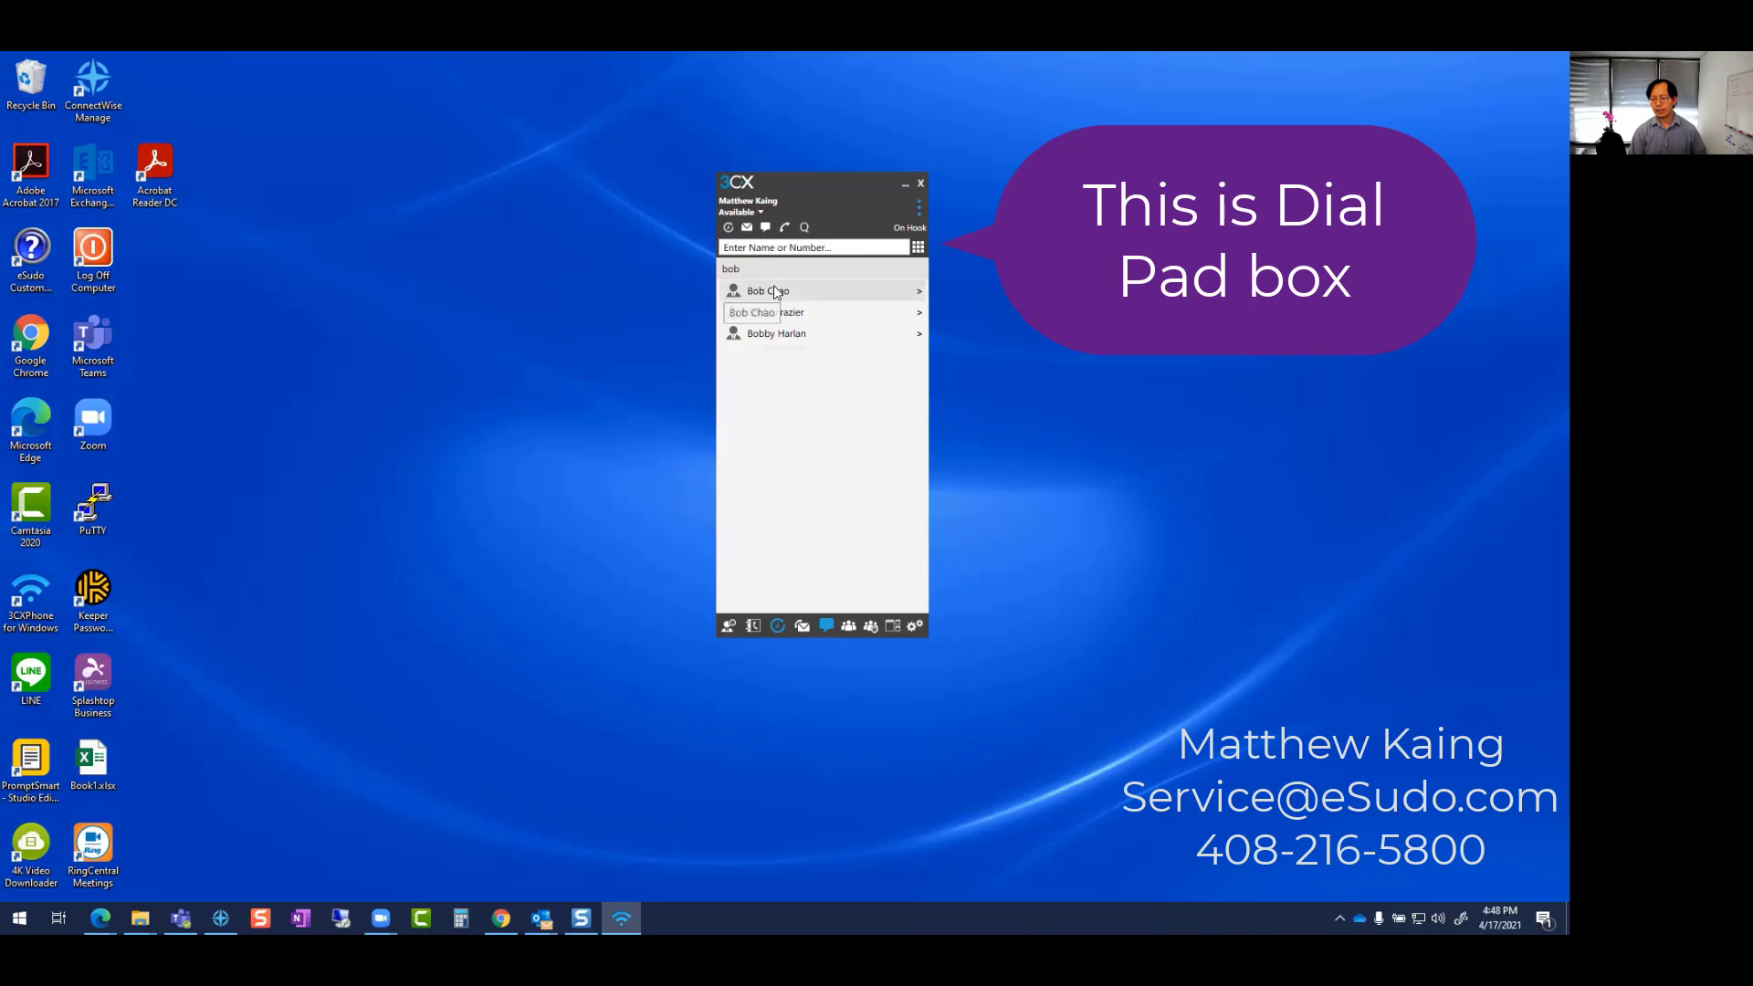
right_click(776, 290)
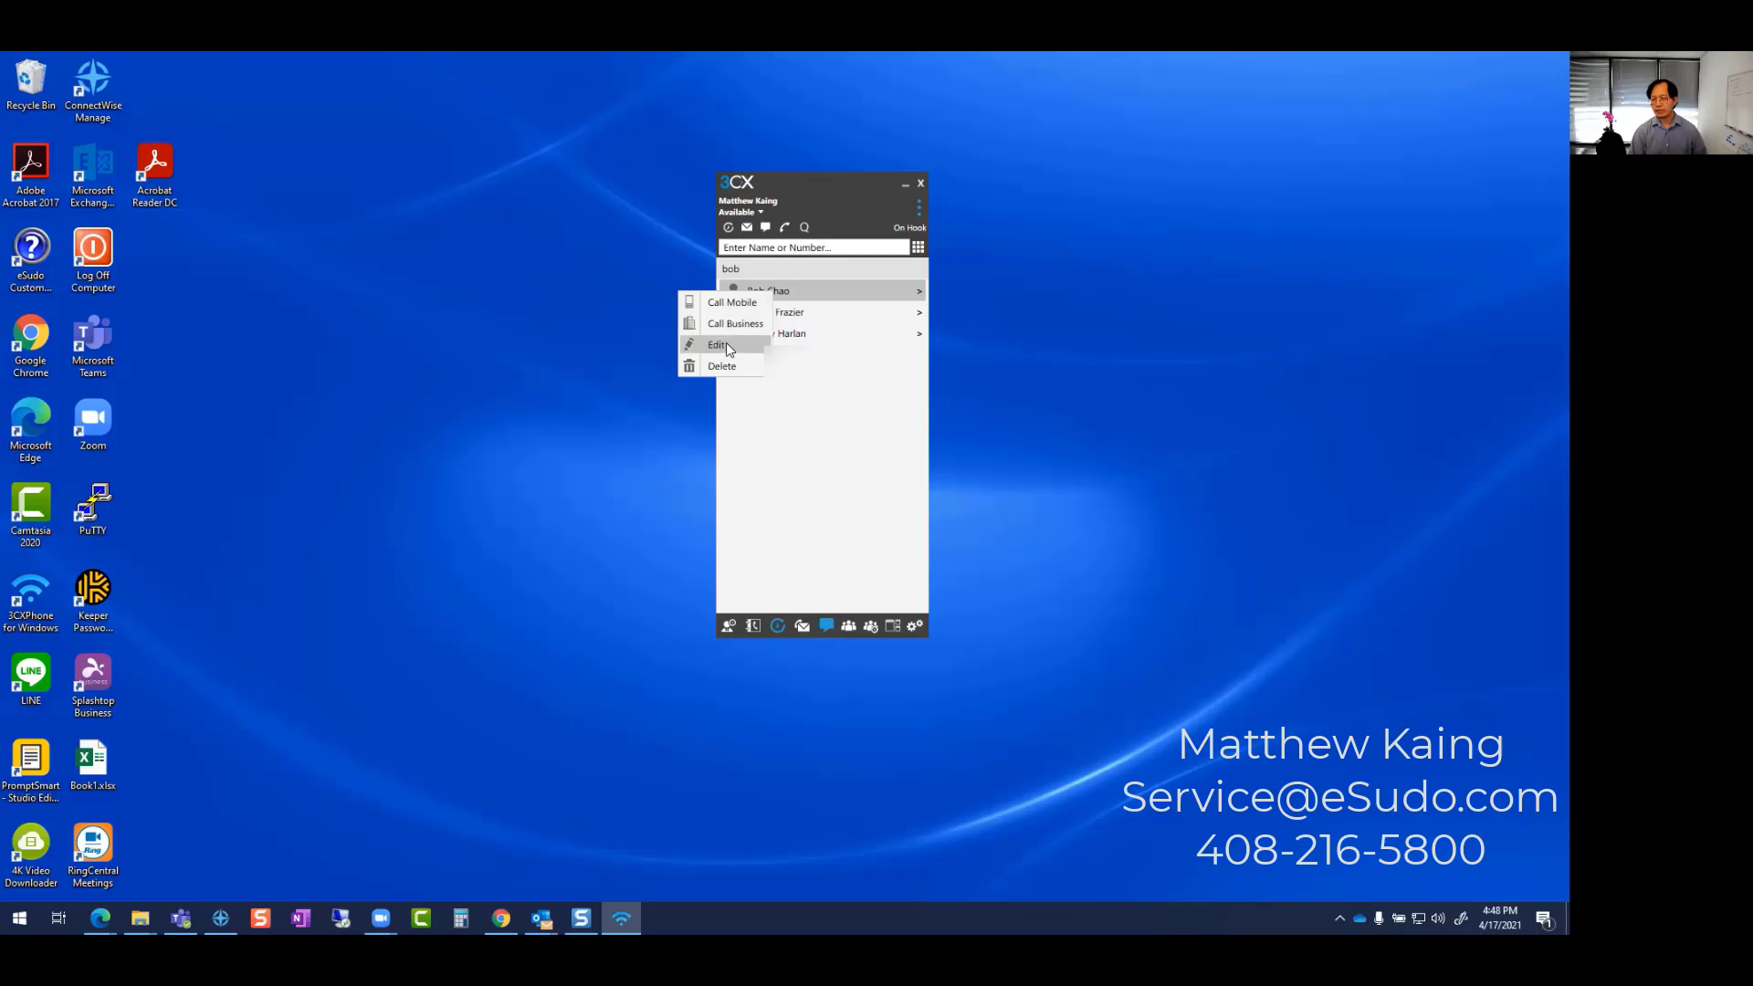
left_click(726, 345)
scroll(731, 347, "down", 2)
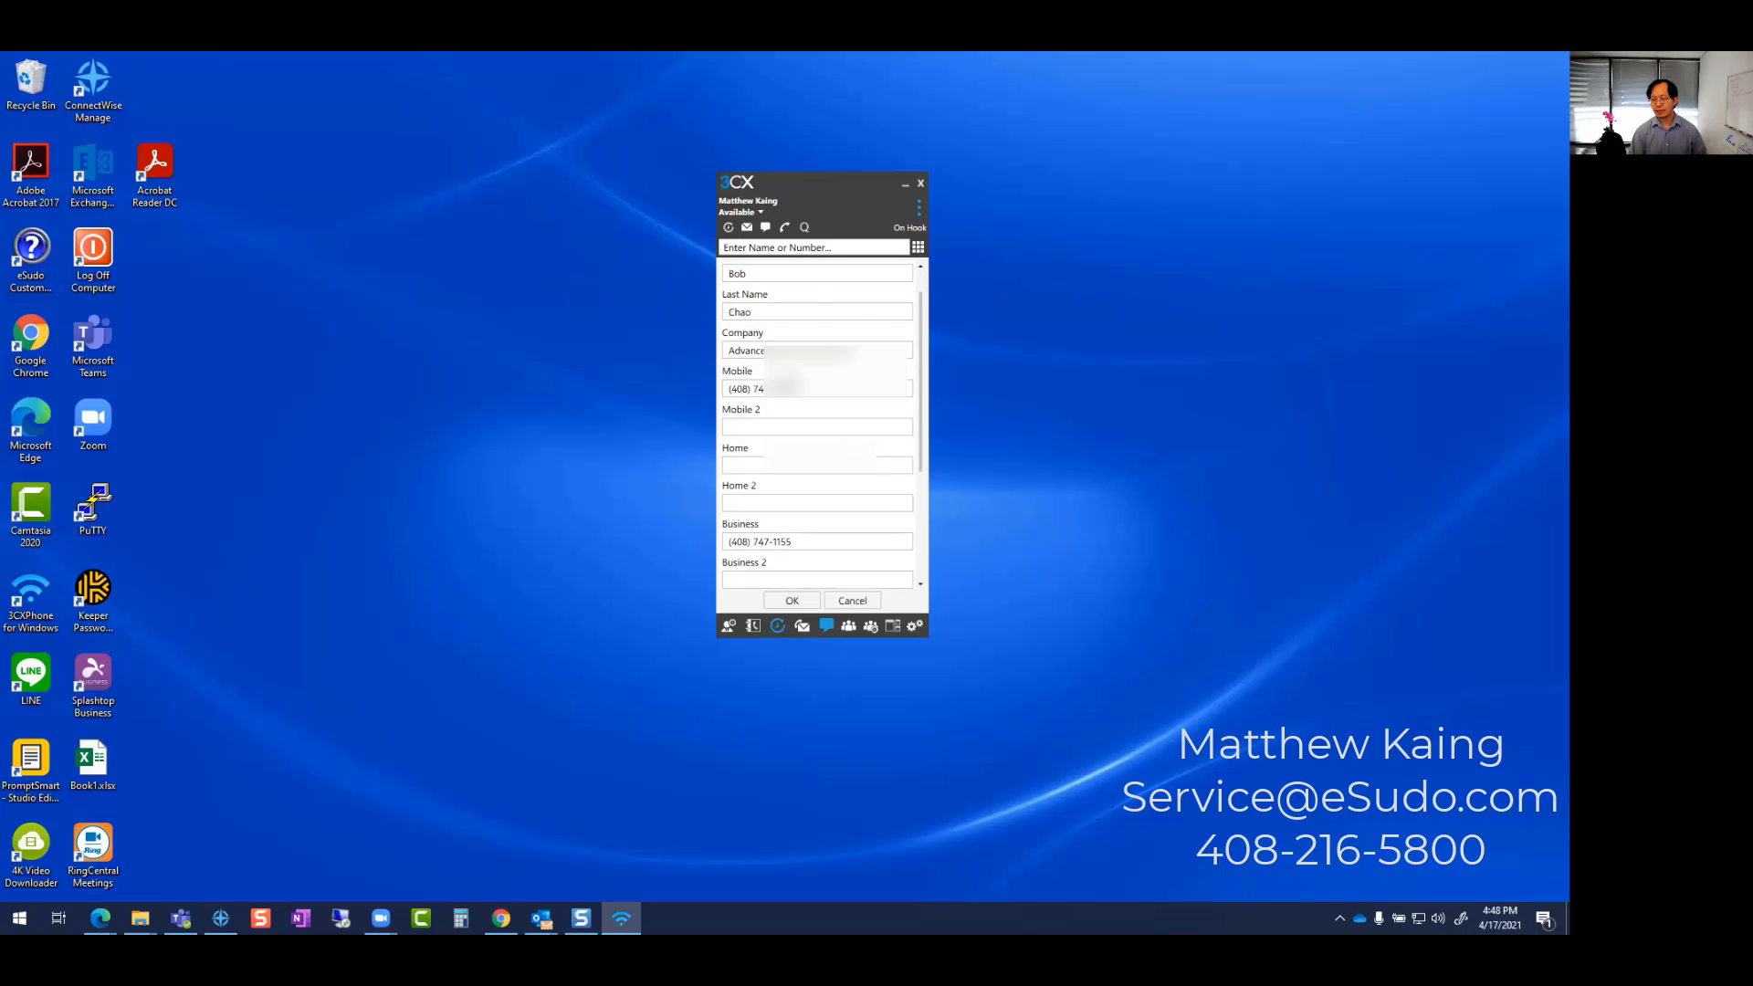
scroll(822, 426, "down", 2)
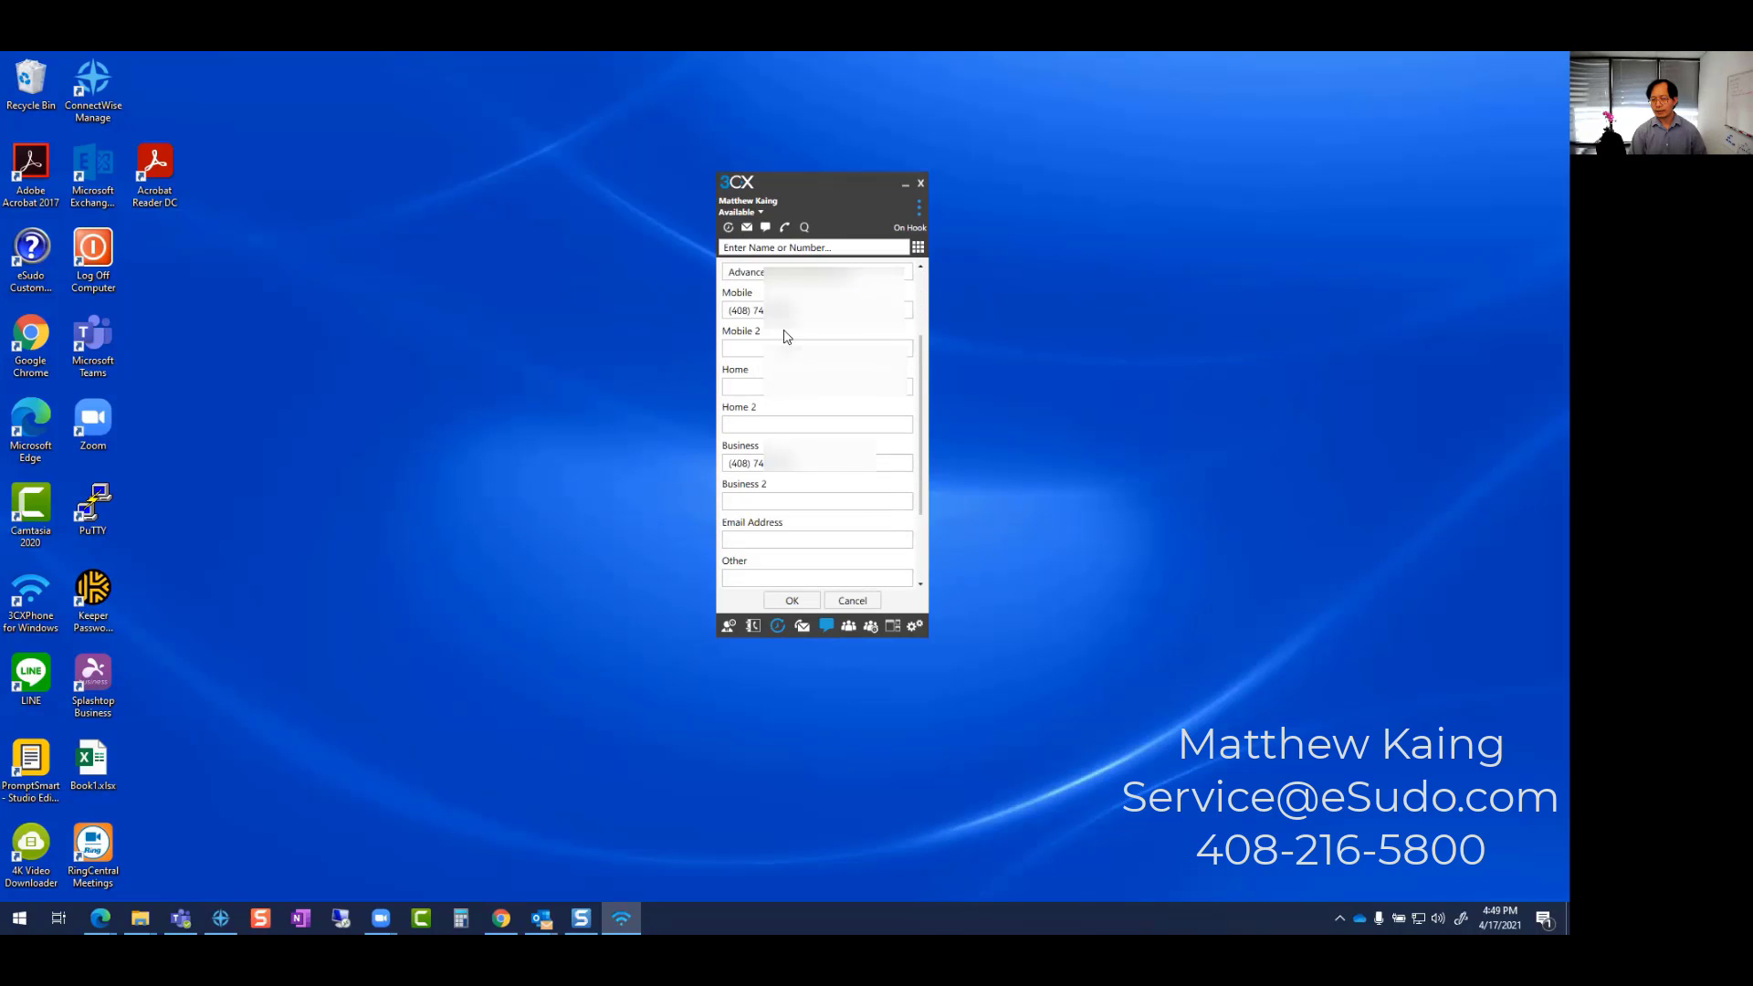
left_click(808, 309)
scroll(808, 347, "up", 1)
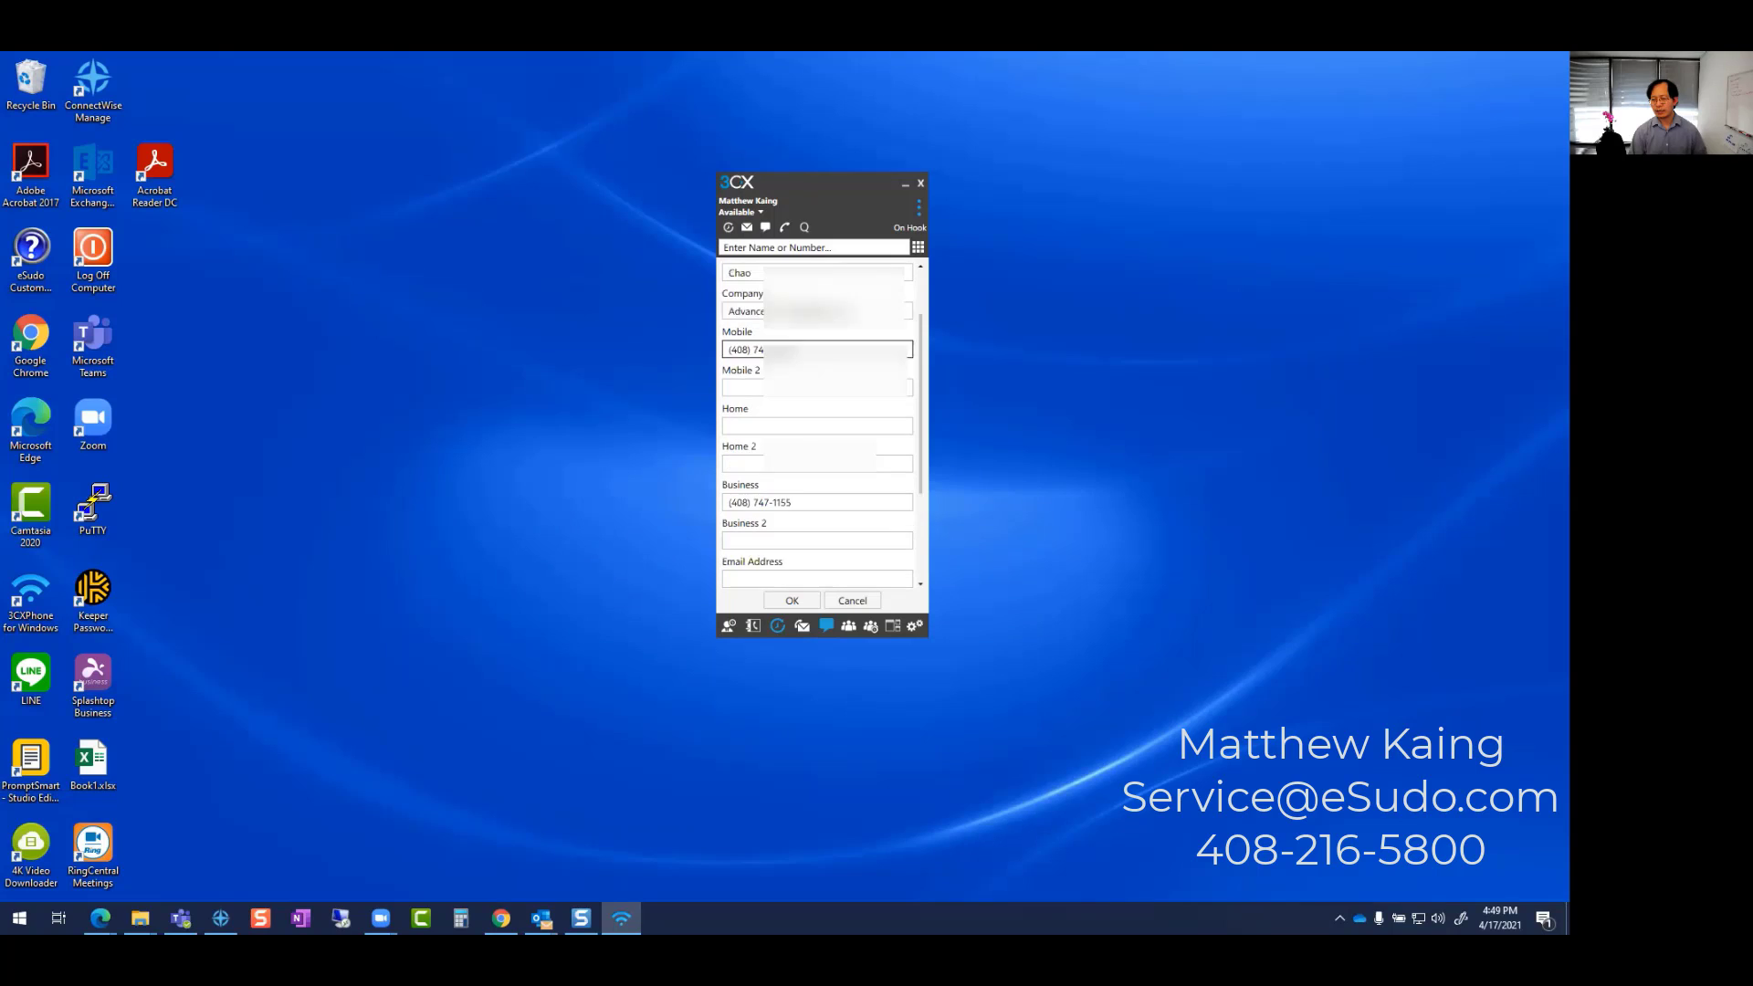
left_click(798, 428)
key("Tab")
key("Tab")
key("Tab")
key("Tab")
key("Tab")
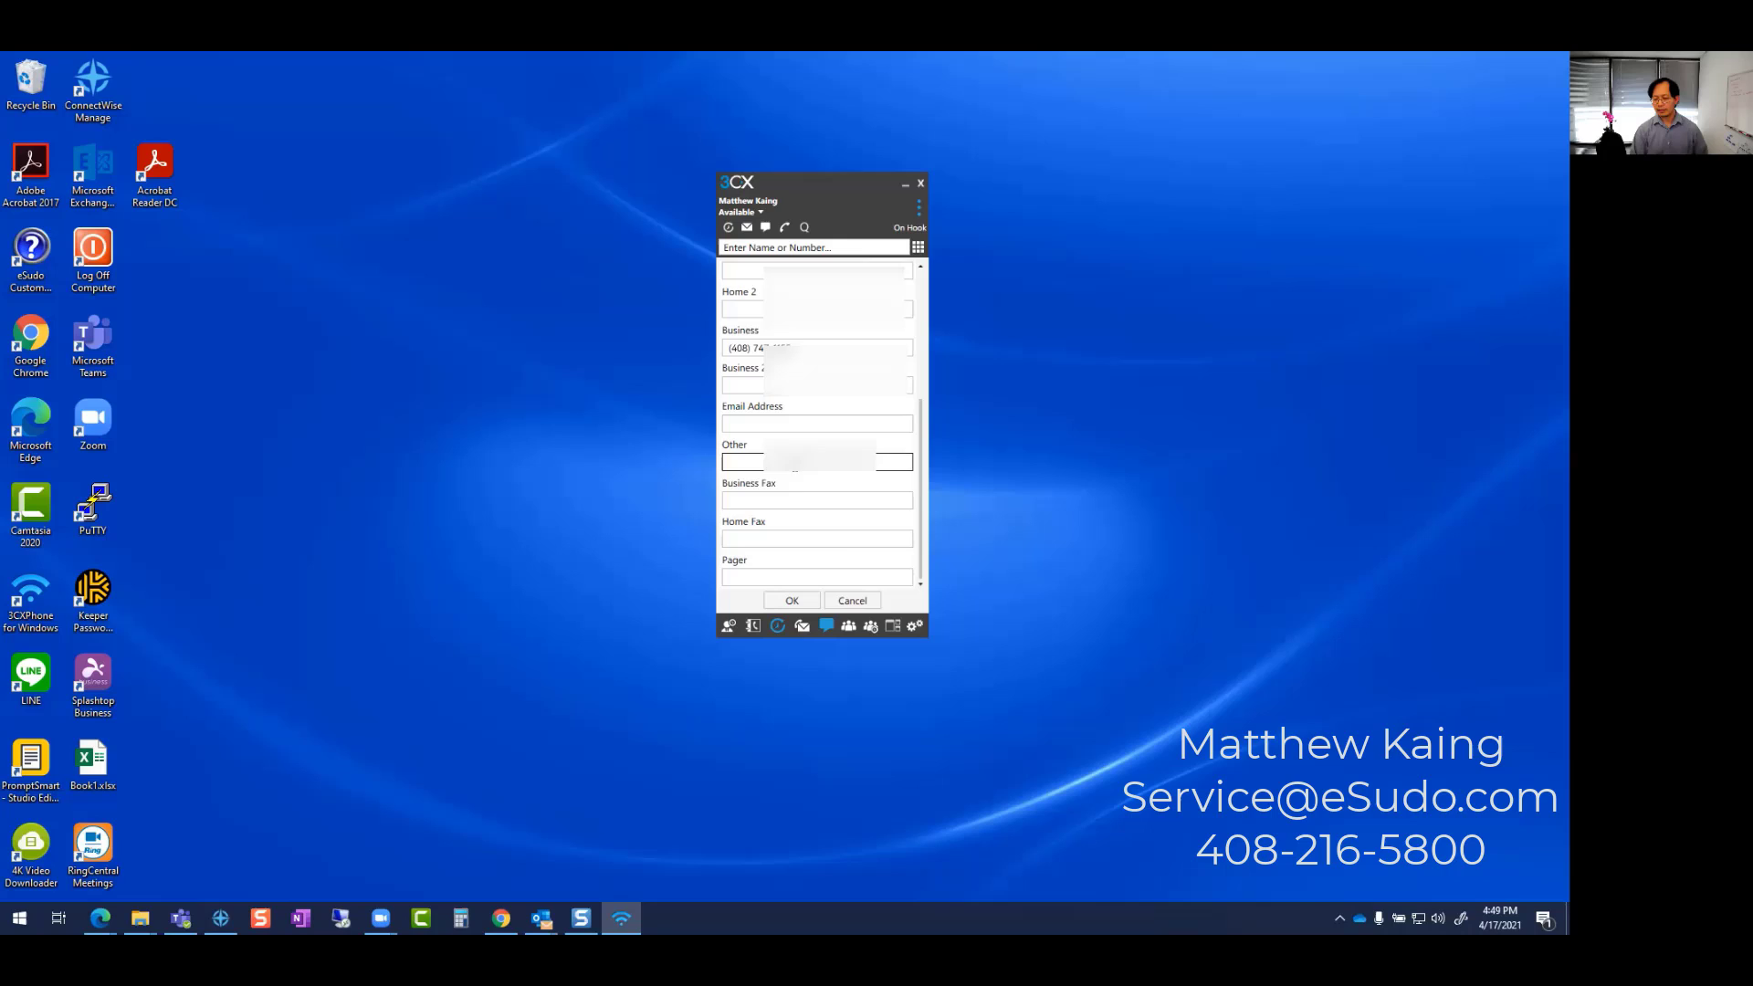
key("Tab")
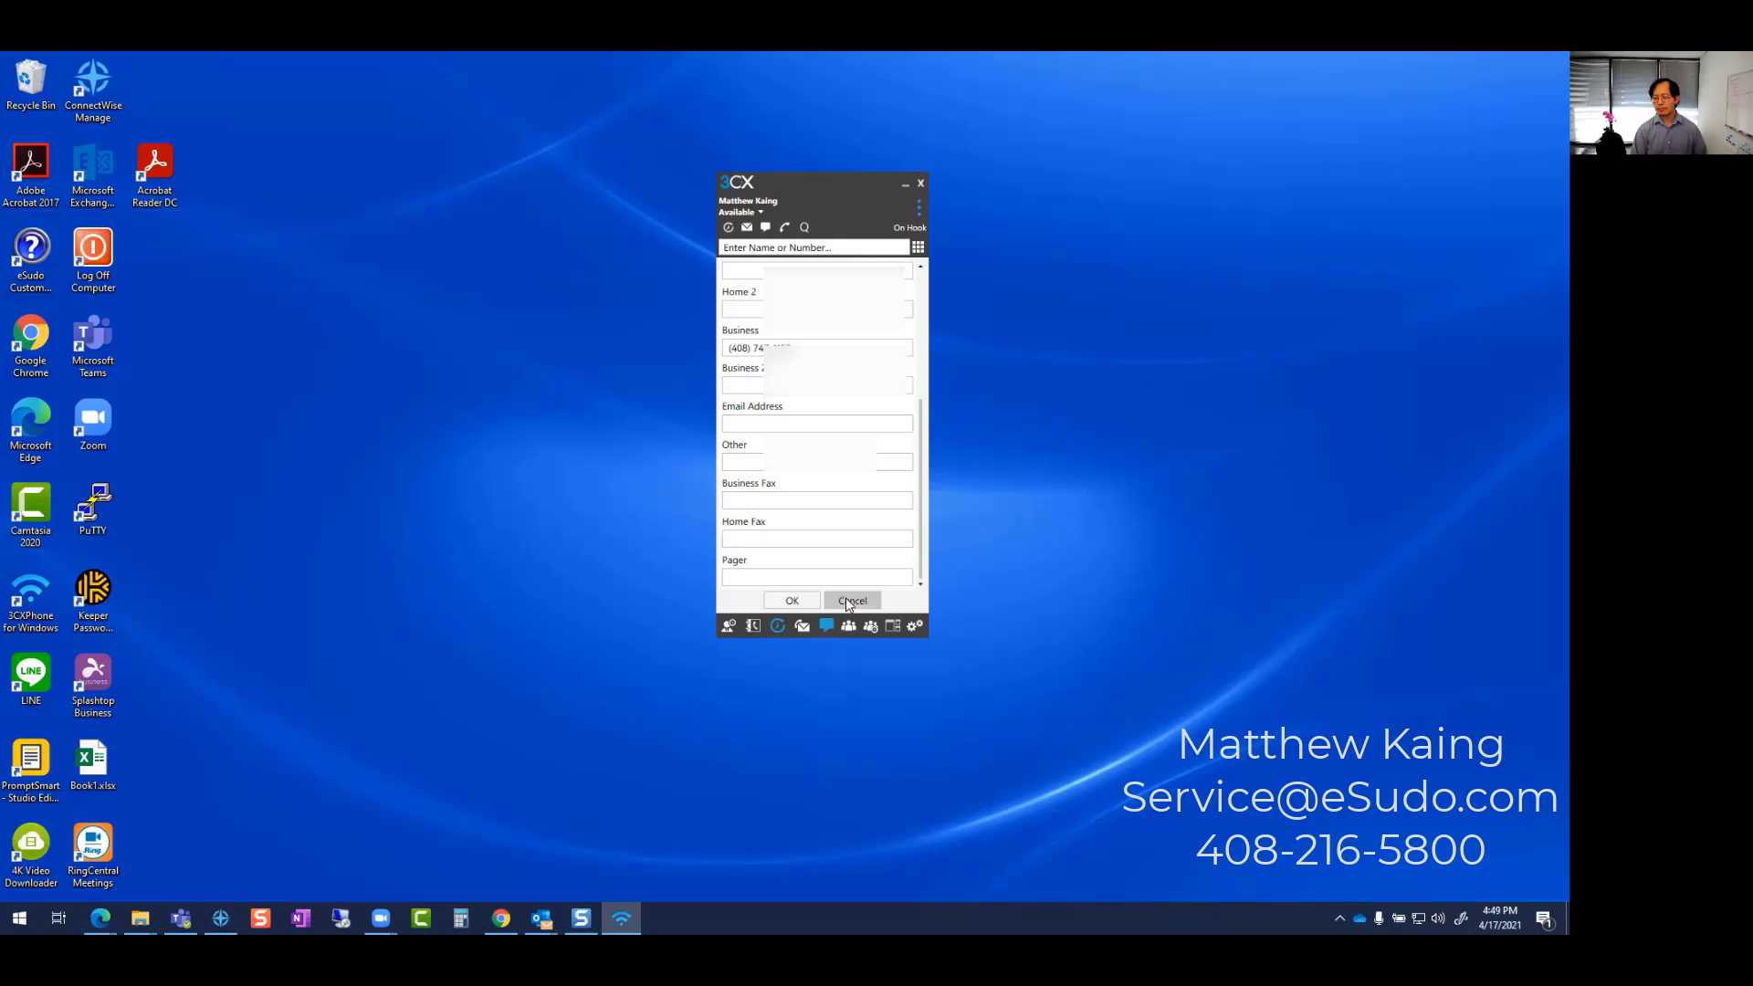
left_click(854, 602)
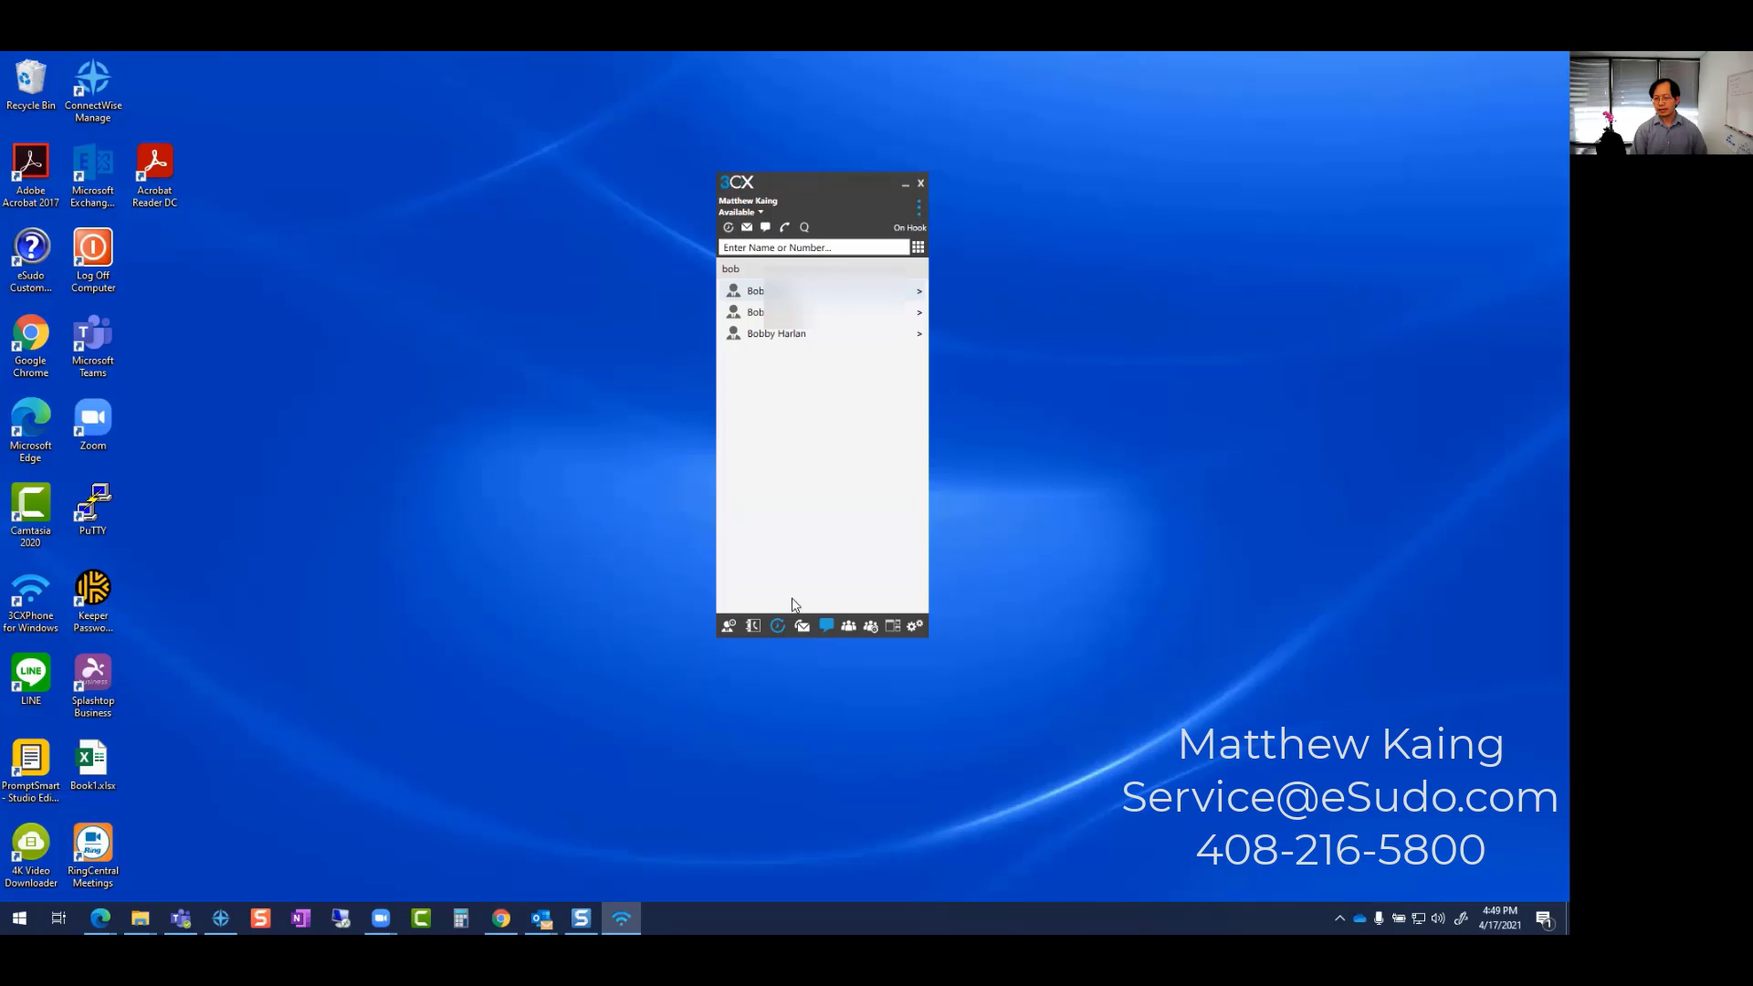
- Start a blank New Contact for the company phonebook and focus its first-name field
left_click(913, 213)
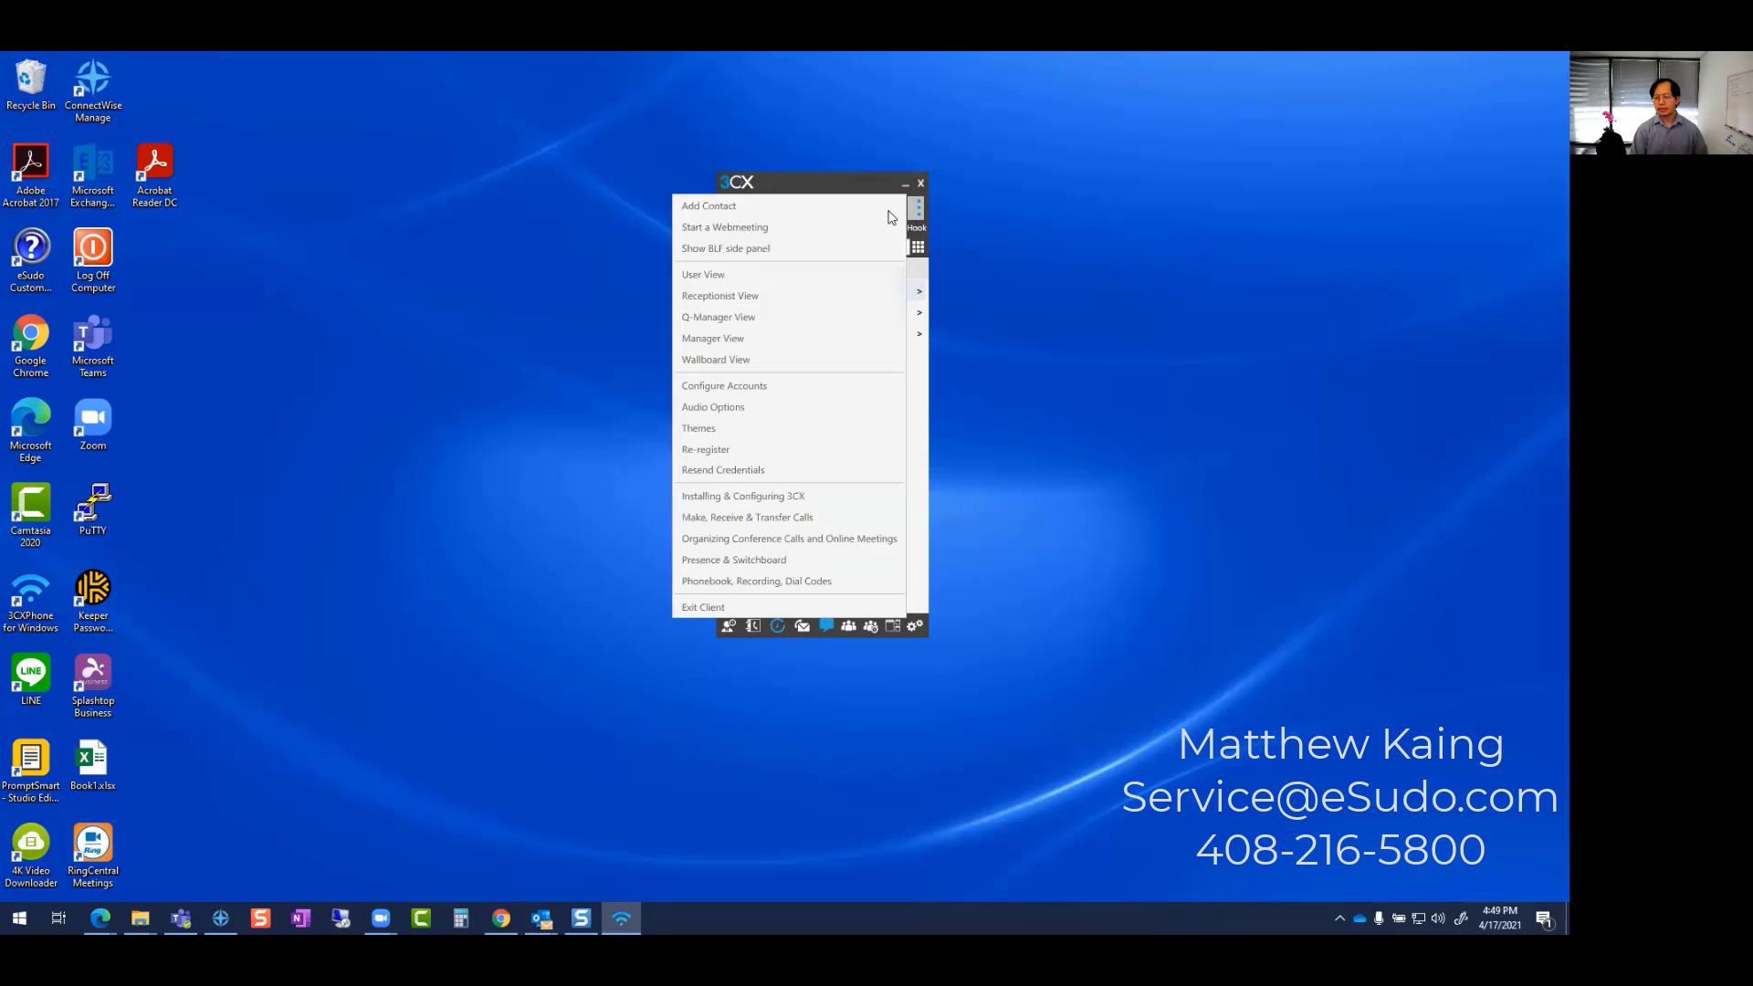
left_click(749, 211)
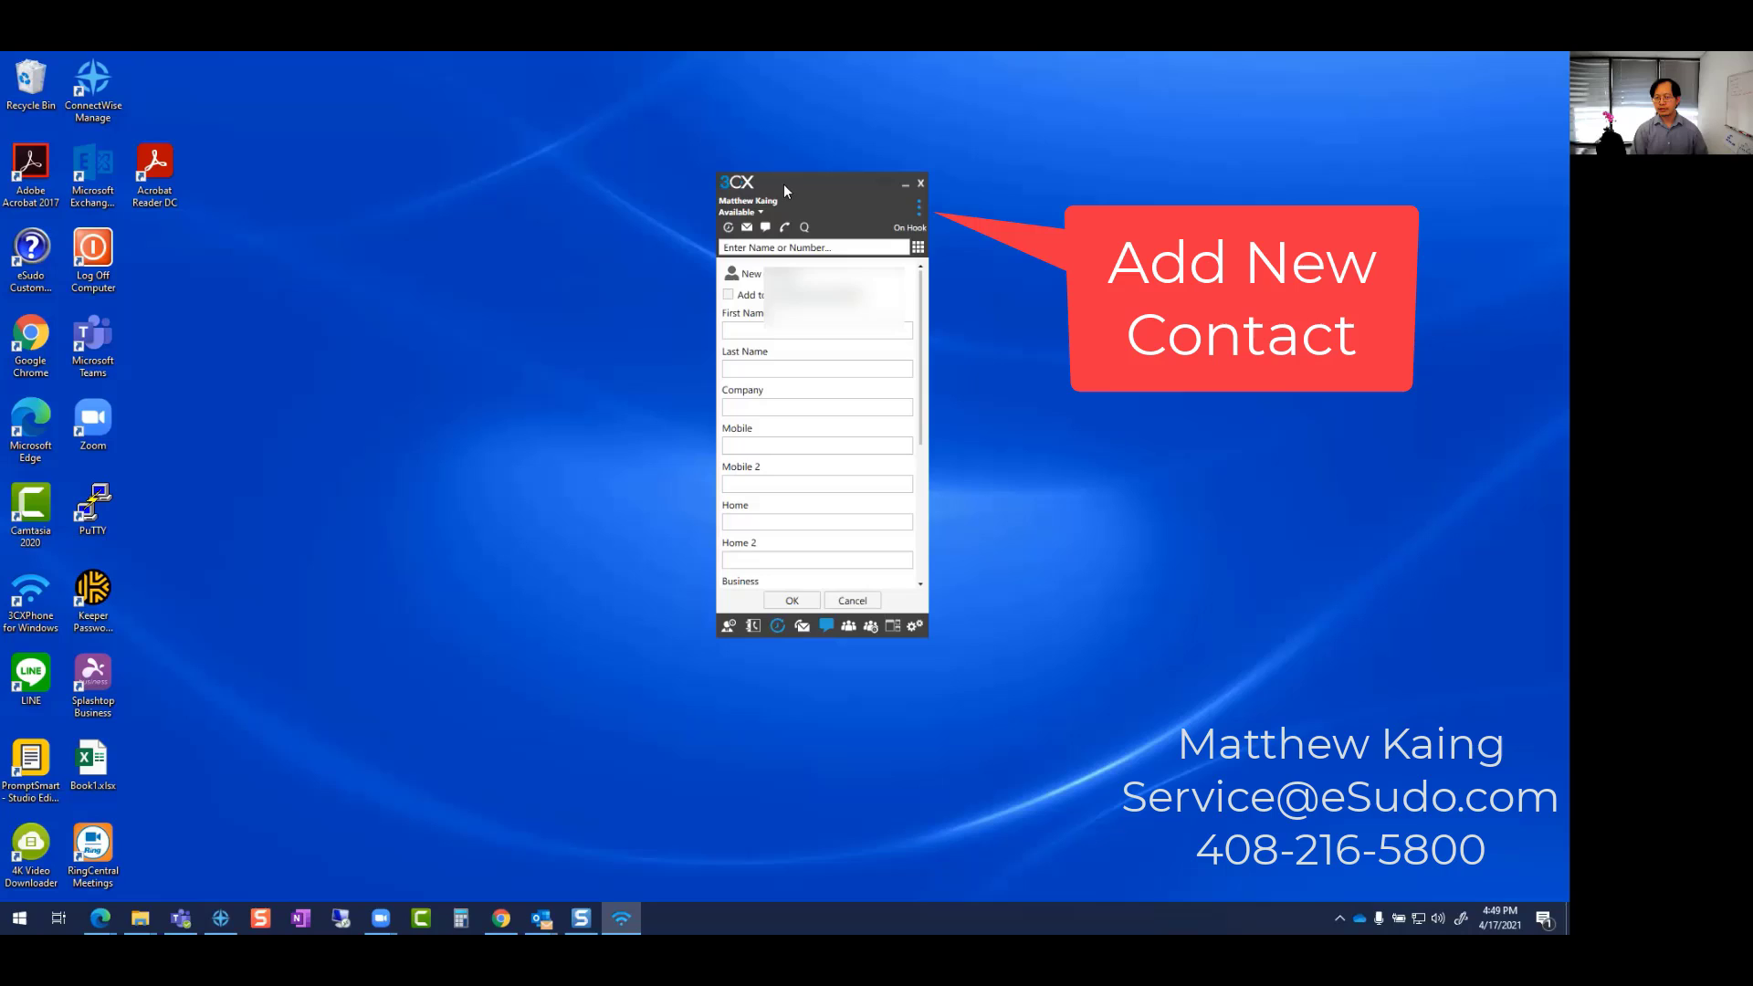
left_click_drag(775, 190, 655, 201)
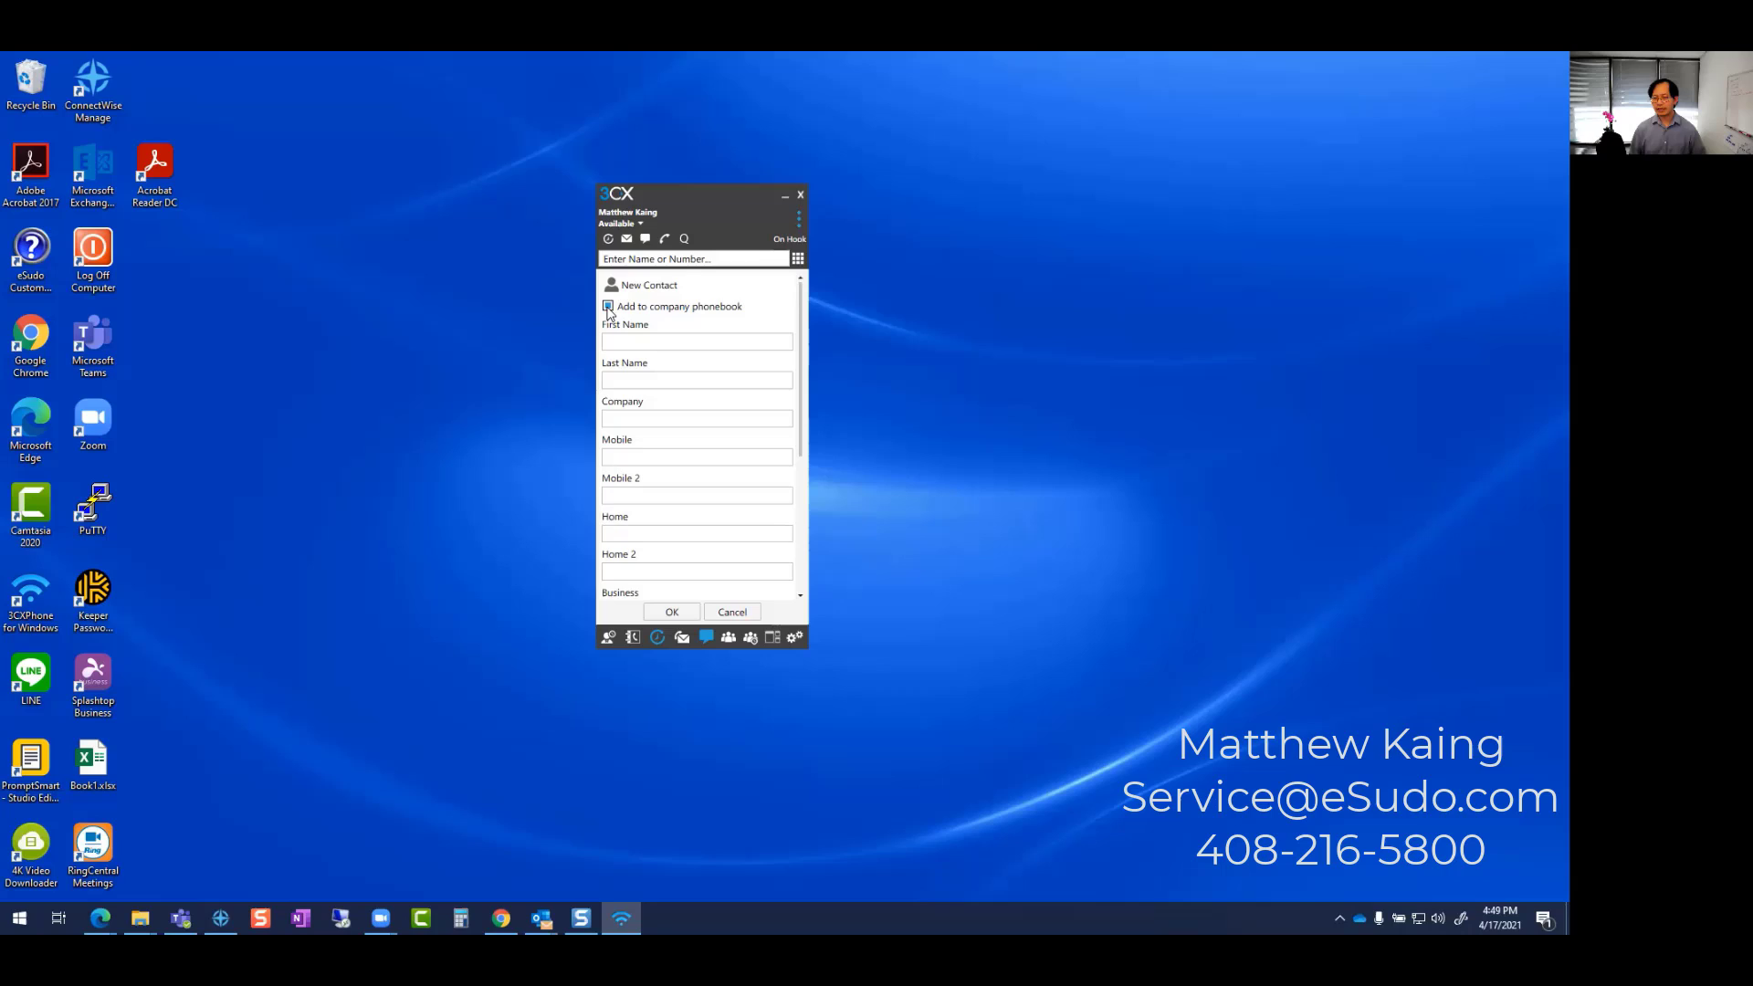
left_click(620, 342)
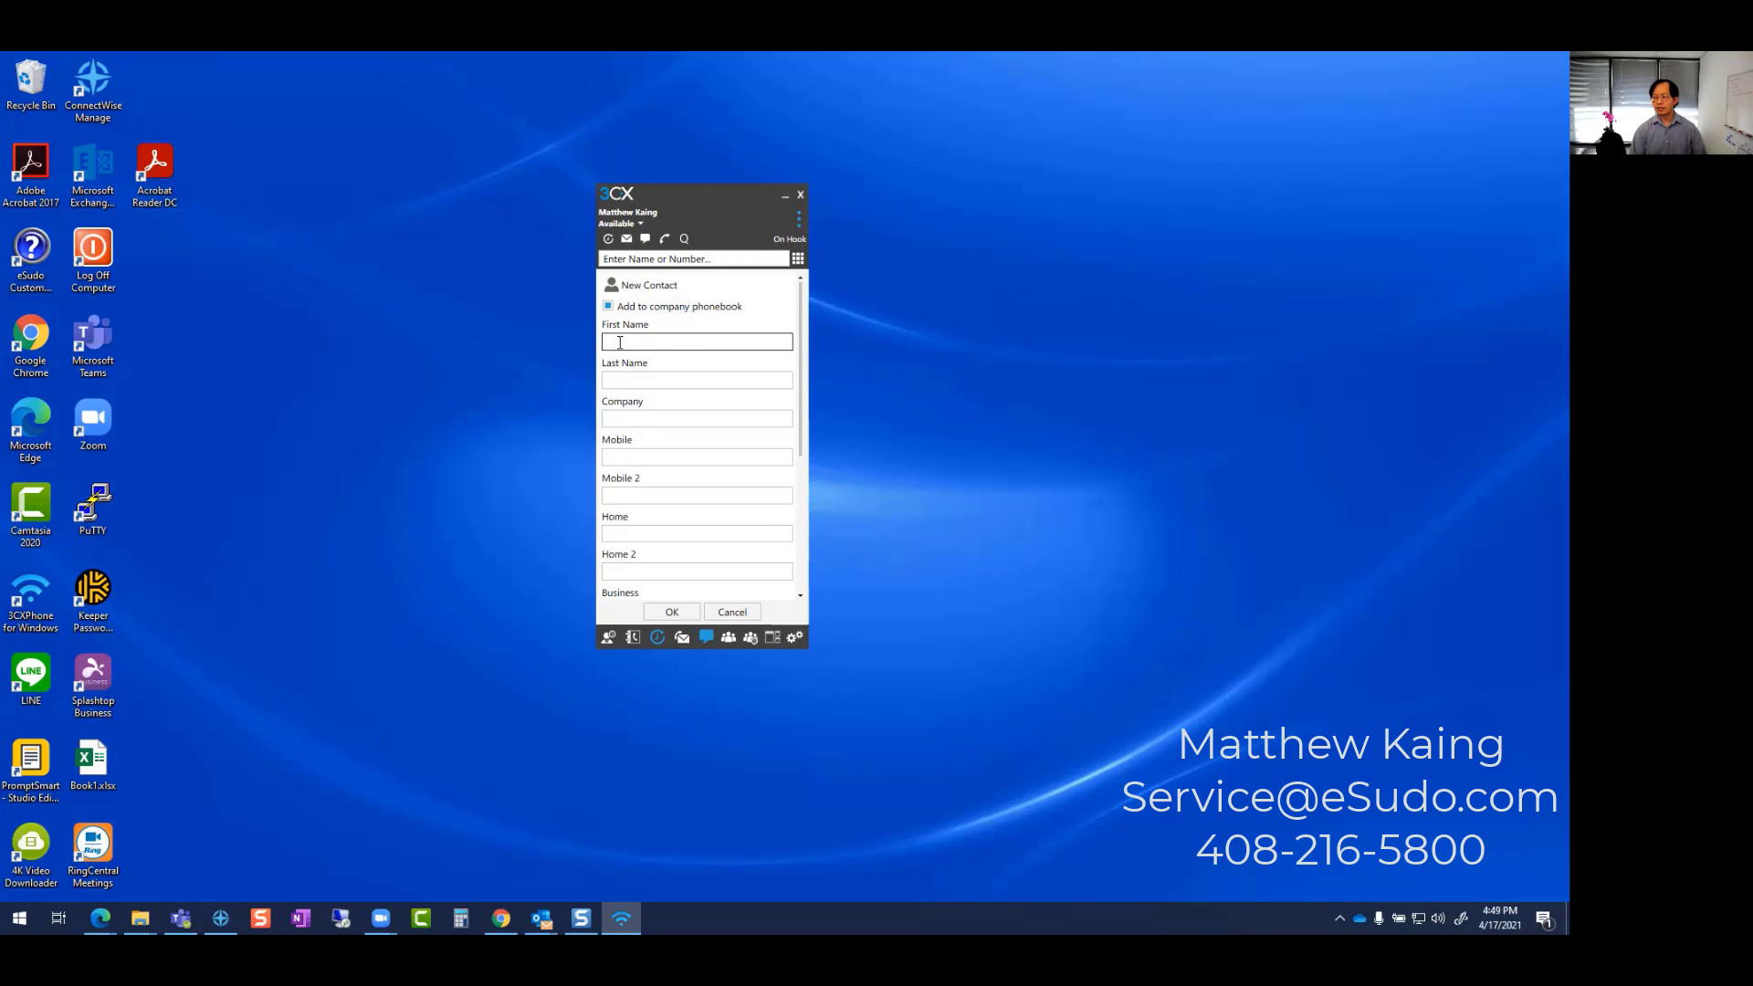
- Enter the new contact's name and mobile number in the form
type("Matthew ")
type("Ka")
type("eSudo")
key("Tab")
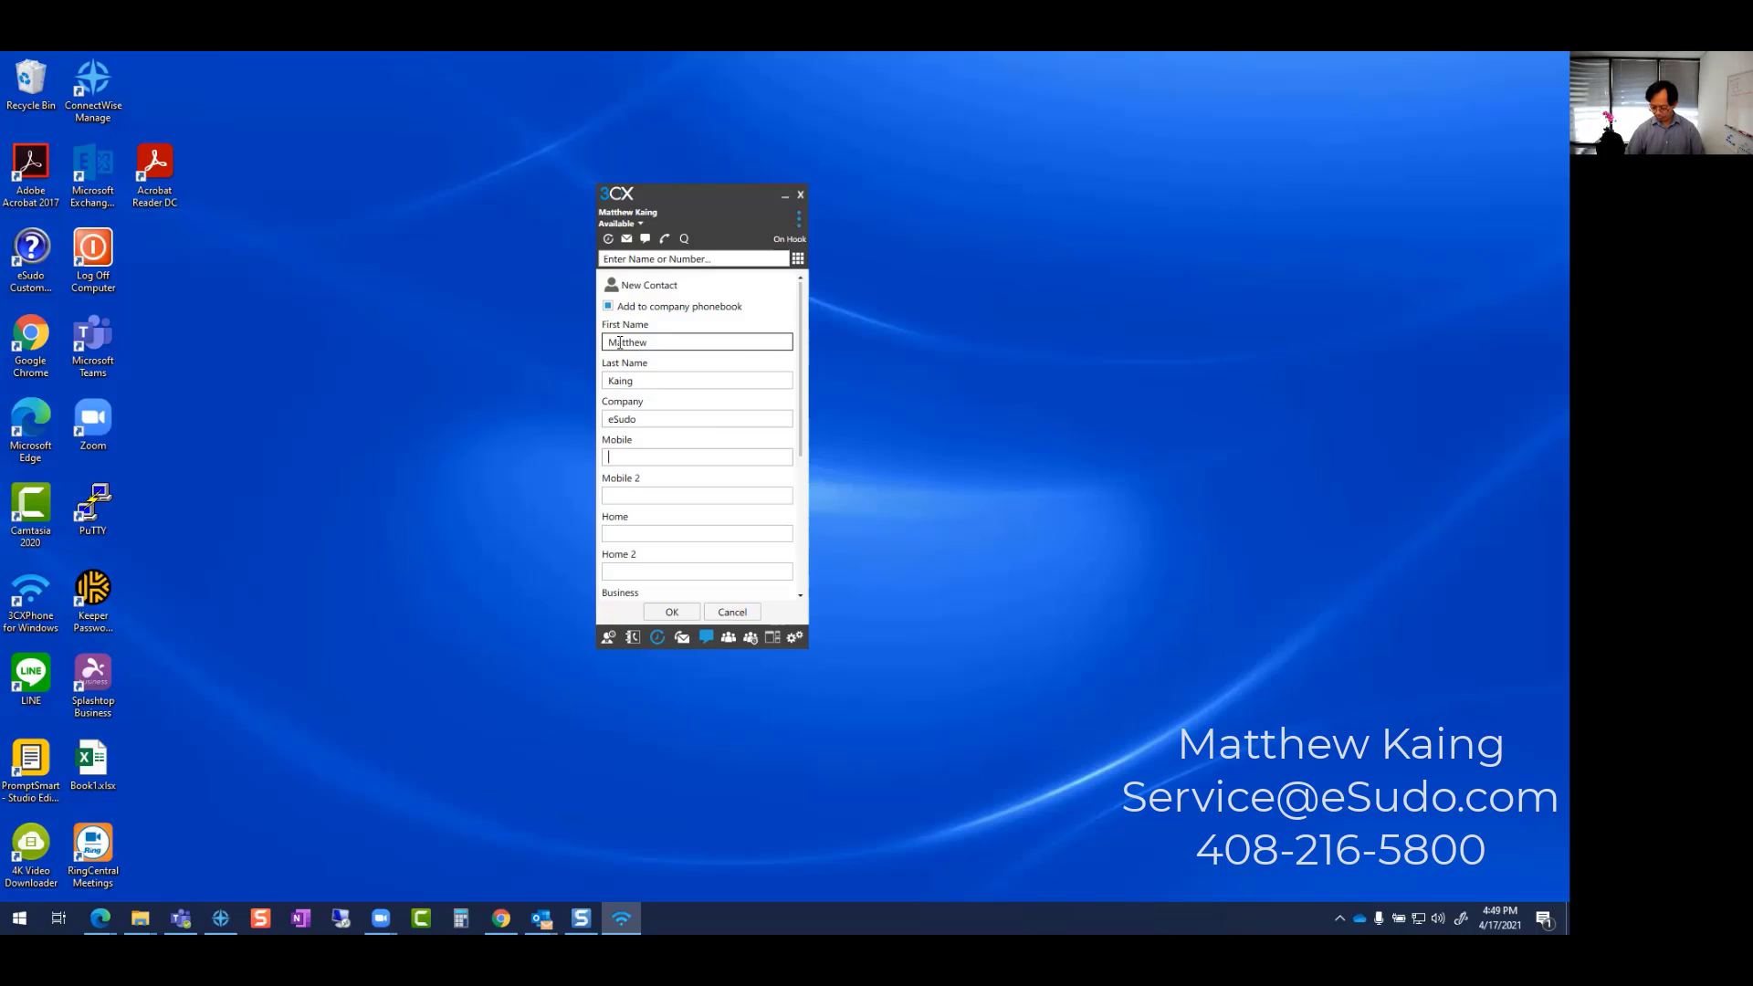
type("408999999")
- Review the remaining contact fields, then discard the new contact without saving
scroll(652, 489, "down", 3)
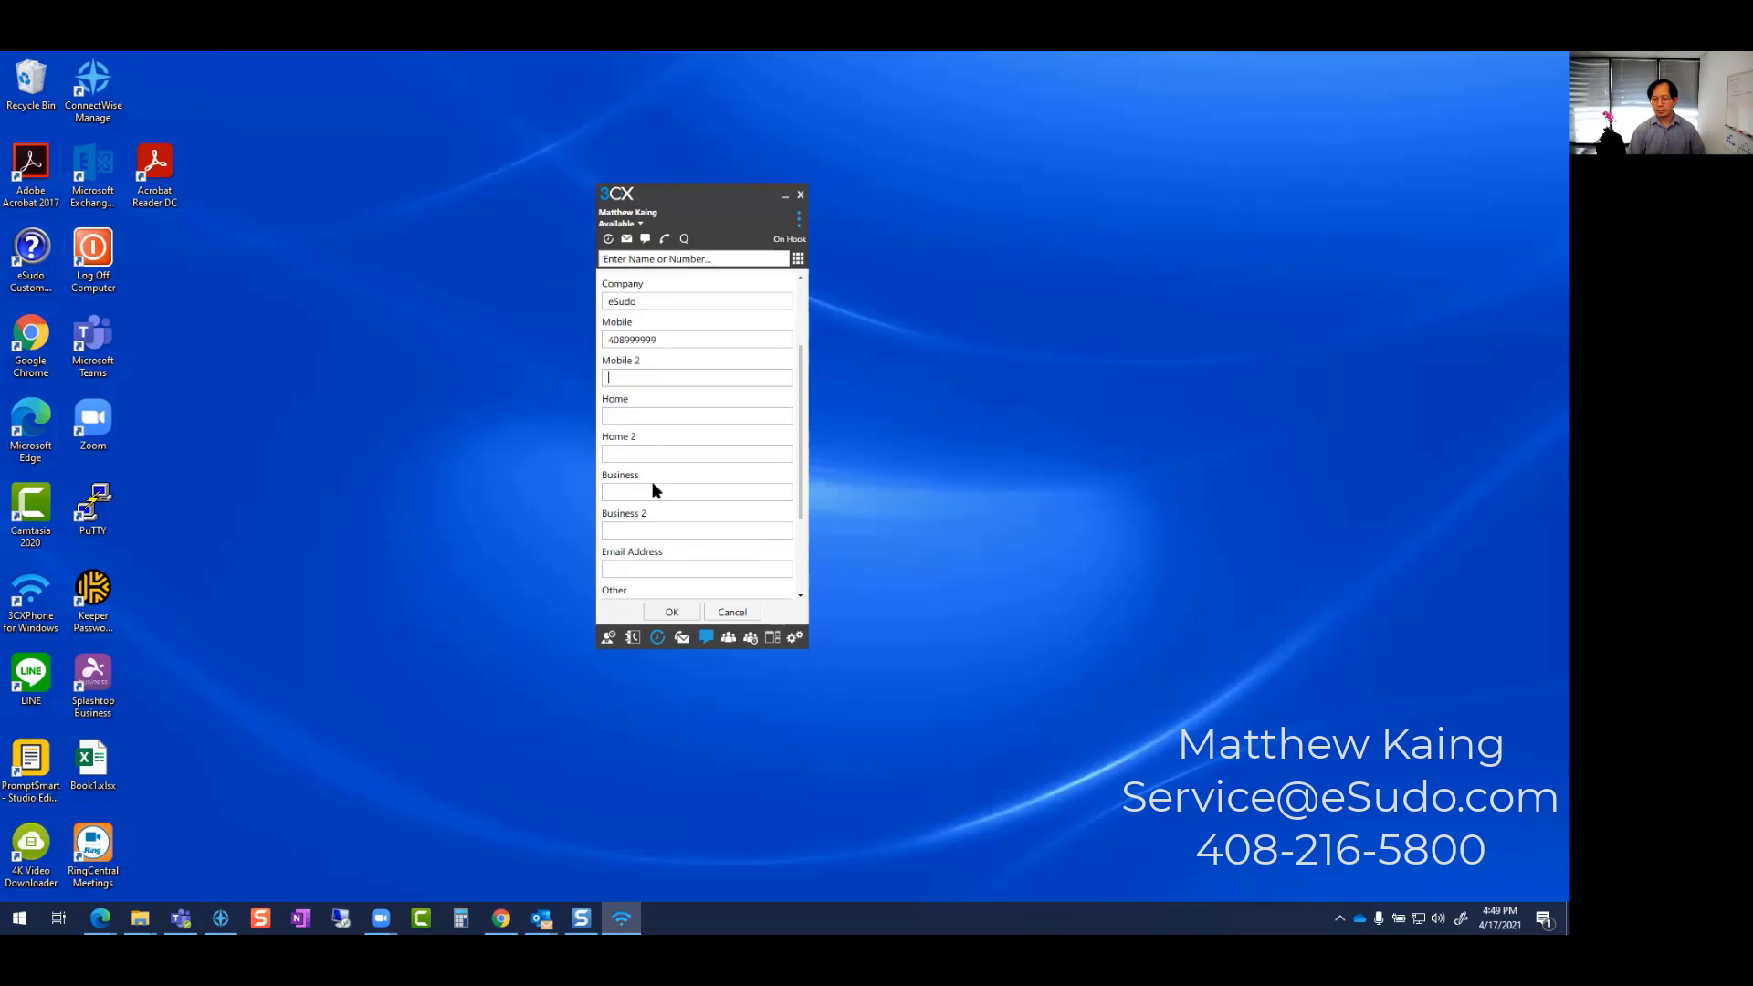
scroll(639, 572, "down", 1)
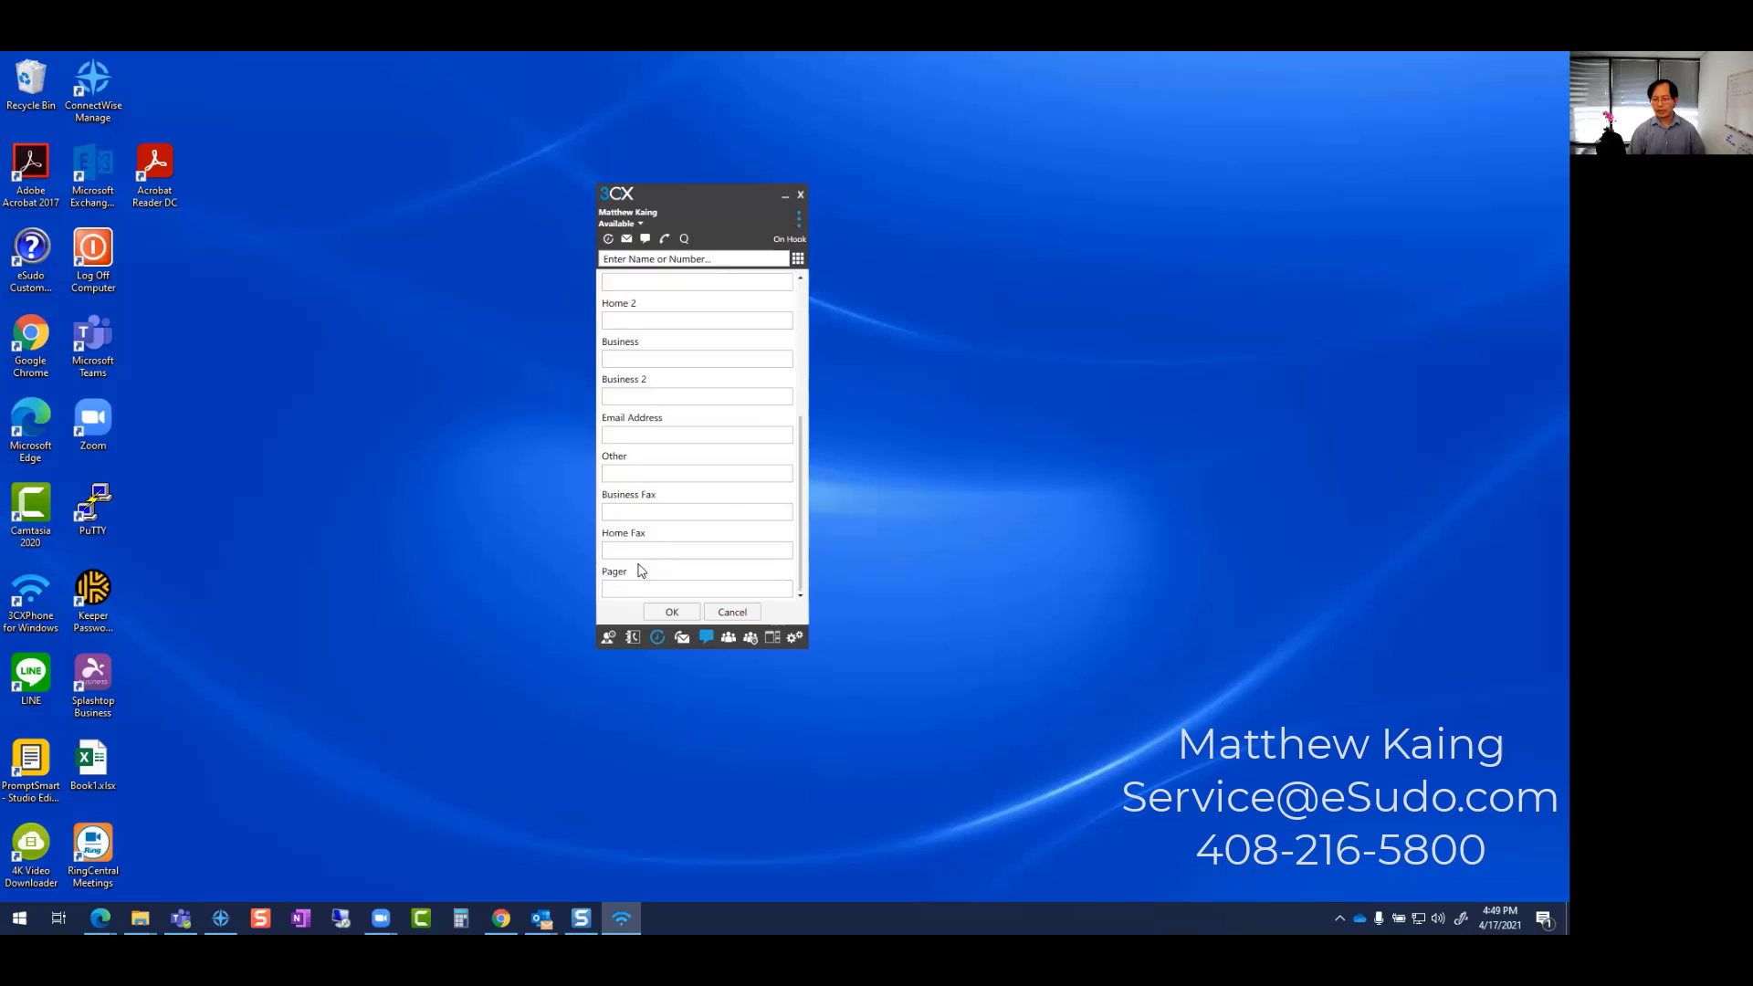
scroll(633, 350, "up", 2)
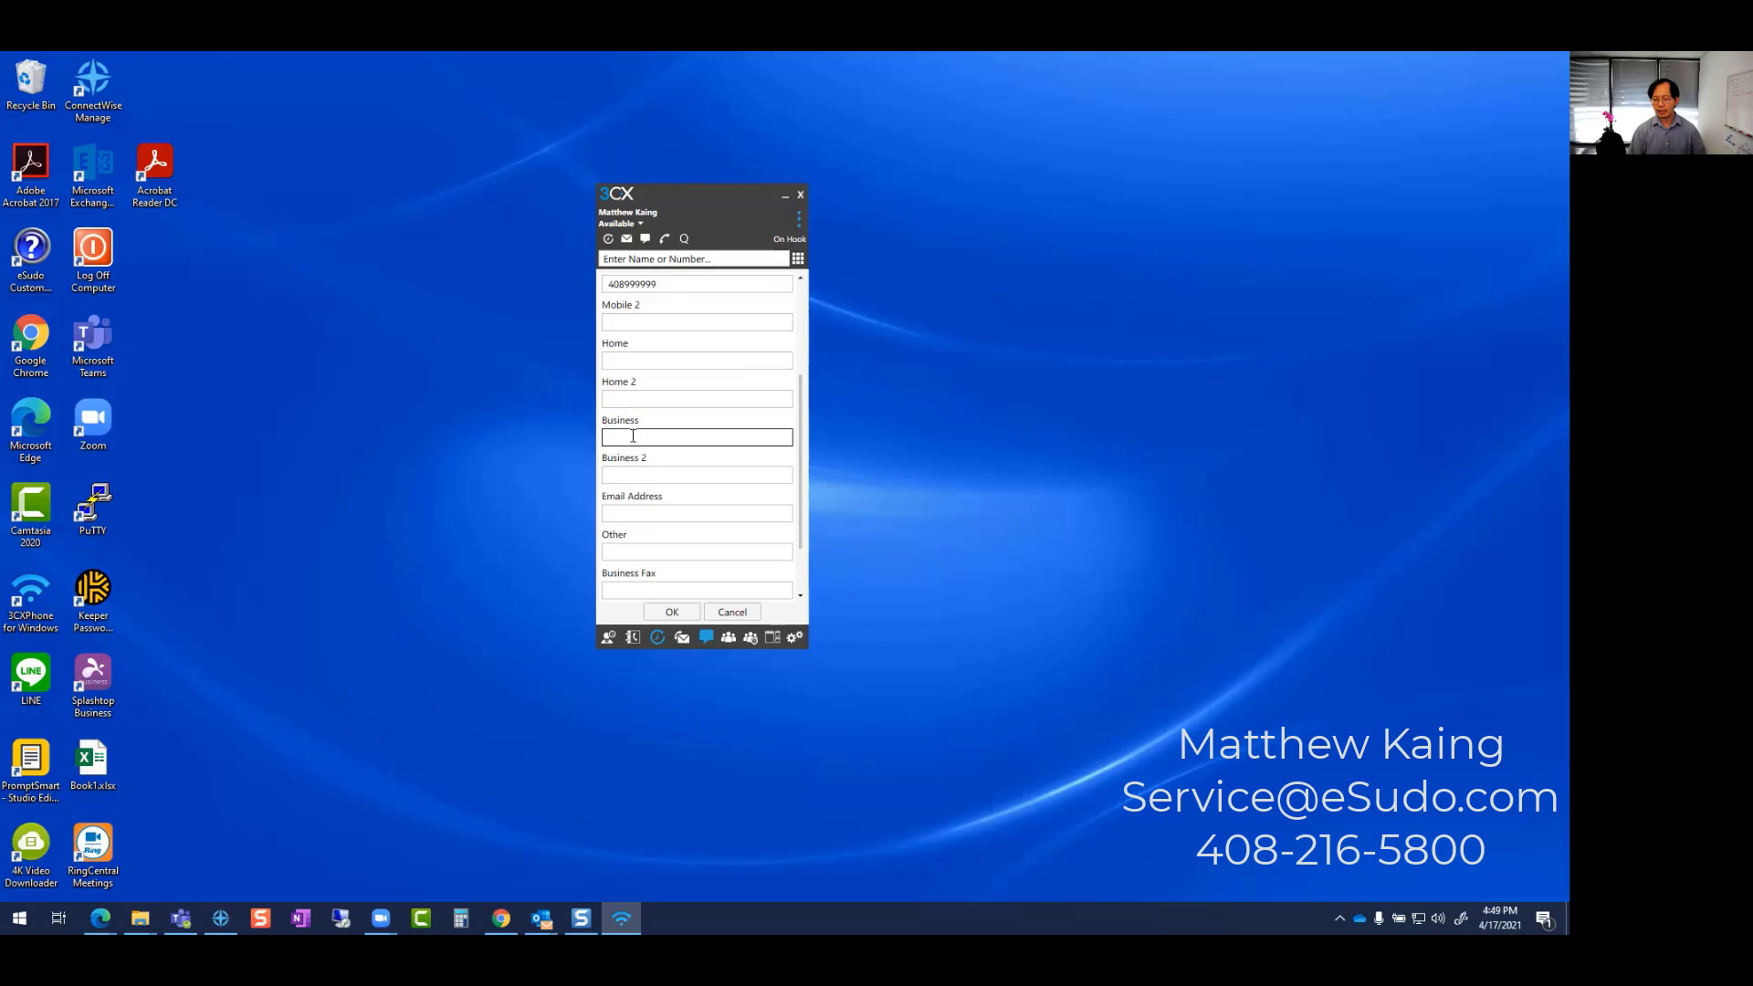
scroll(634, 451, "down", 1)
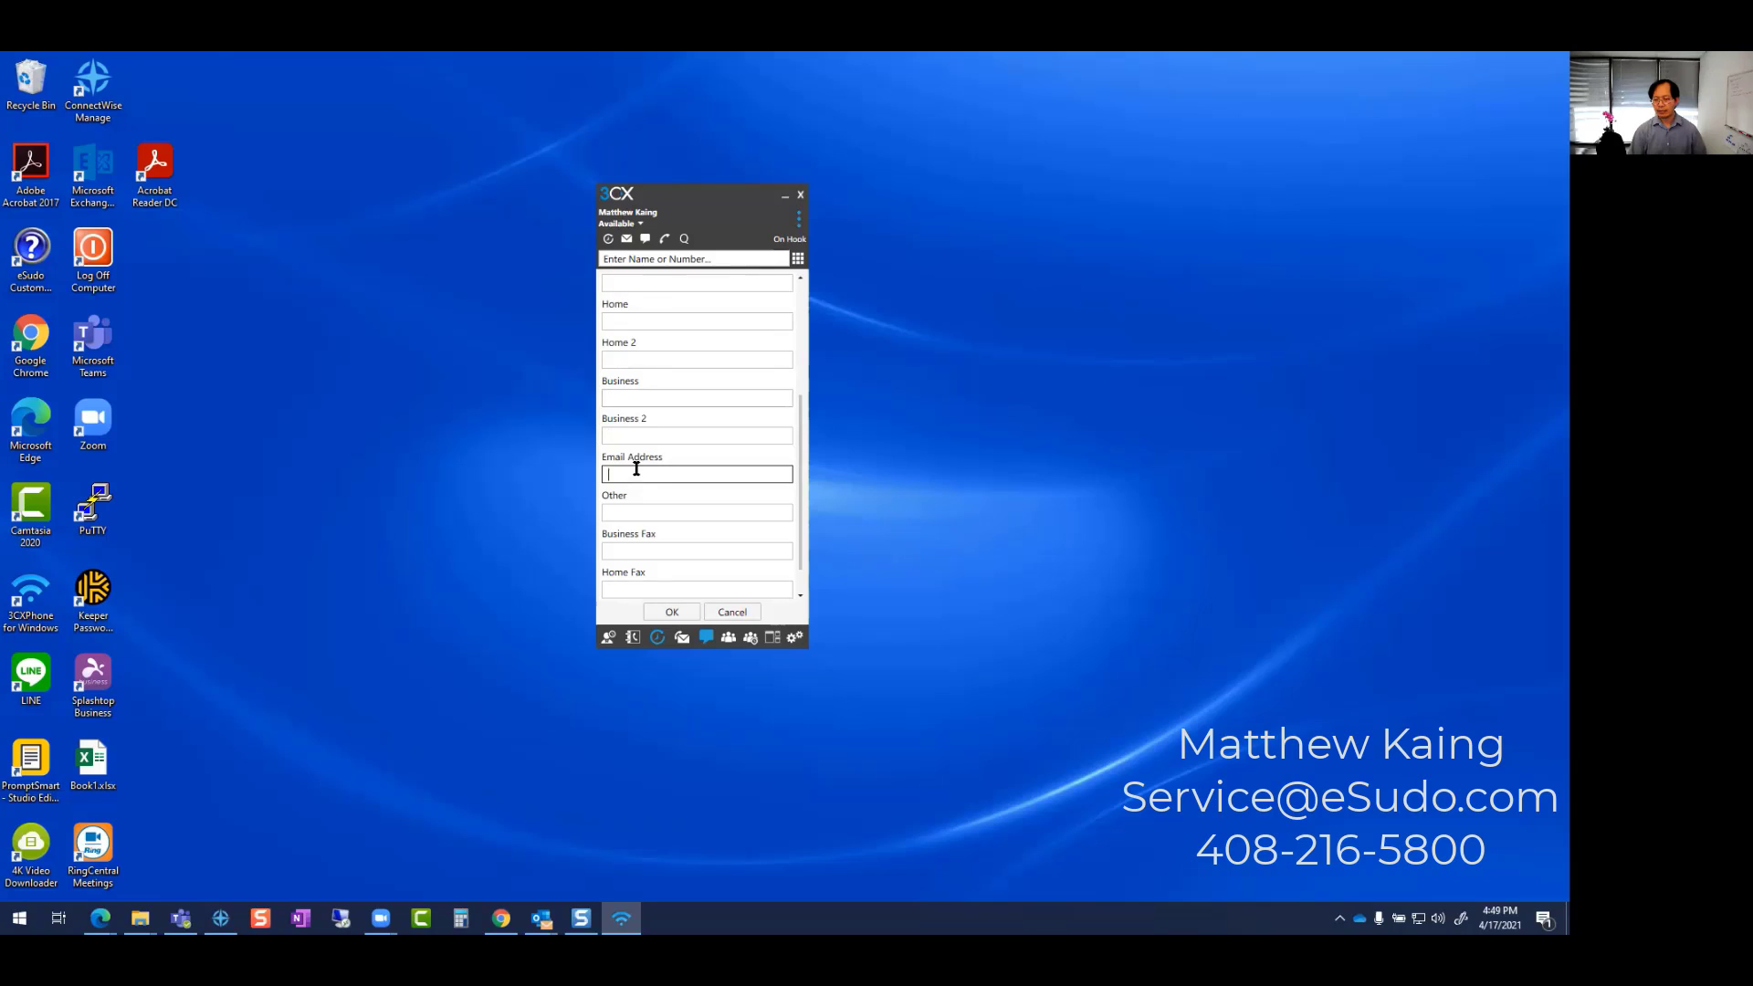
scroll(654, 496, "down", 1)
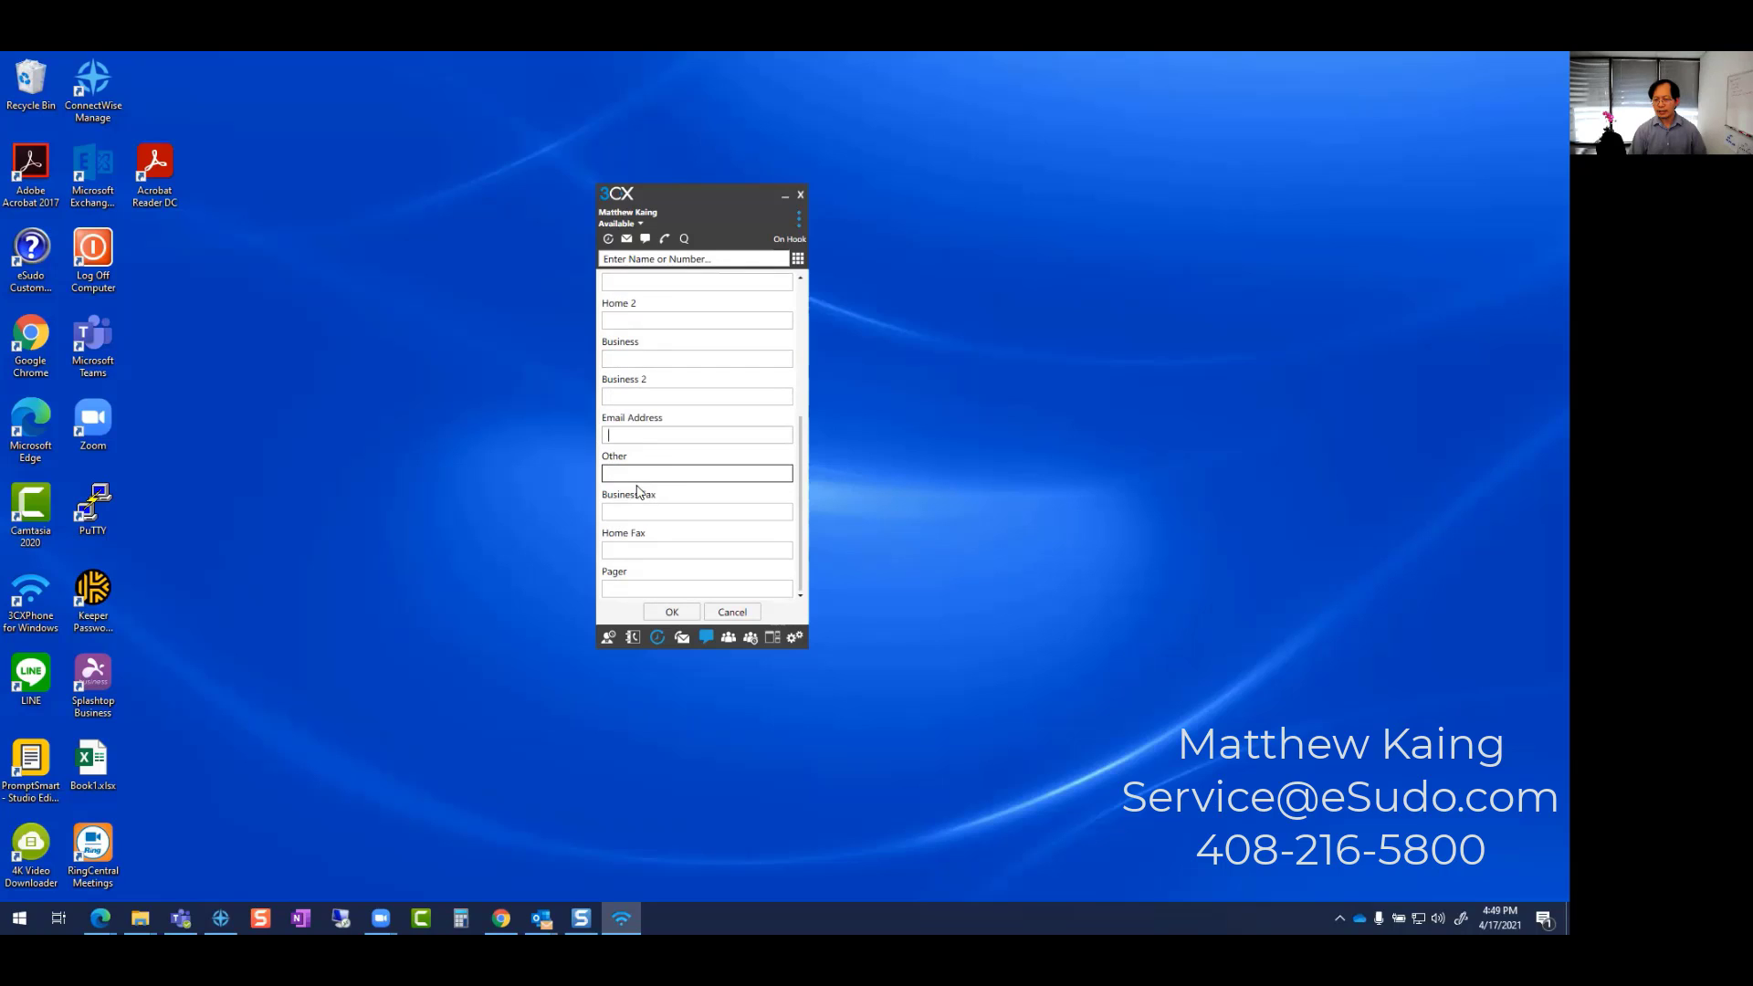
left_click(623, 479)
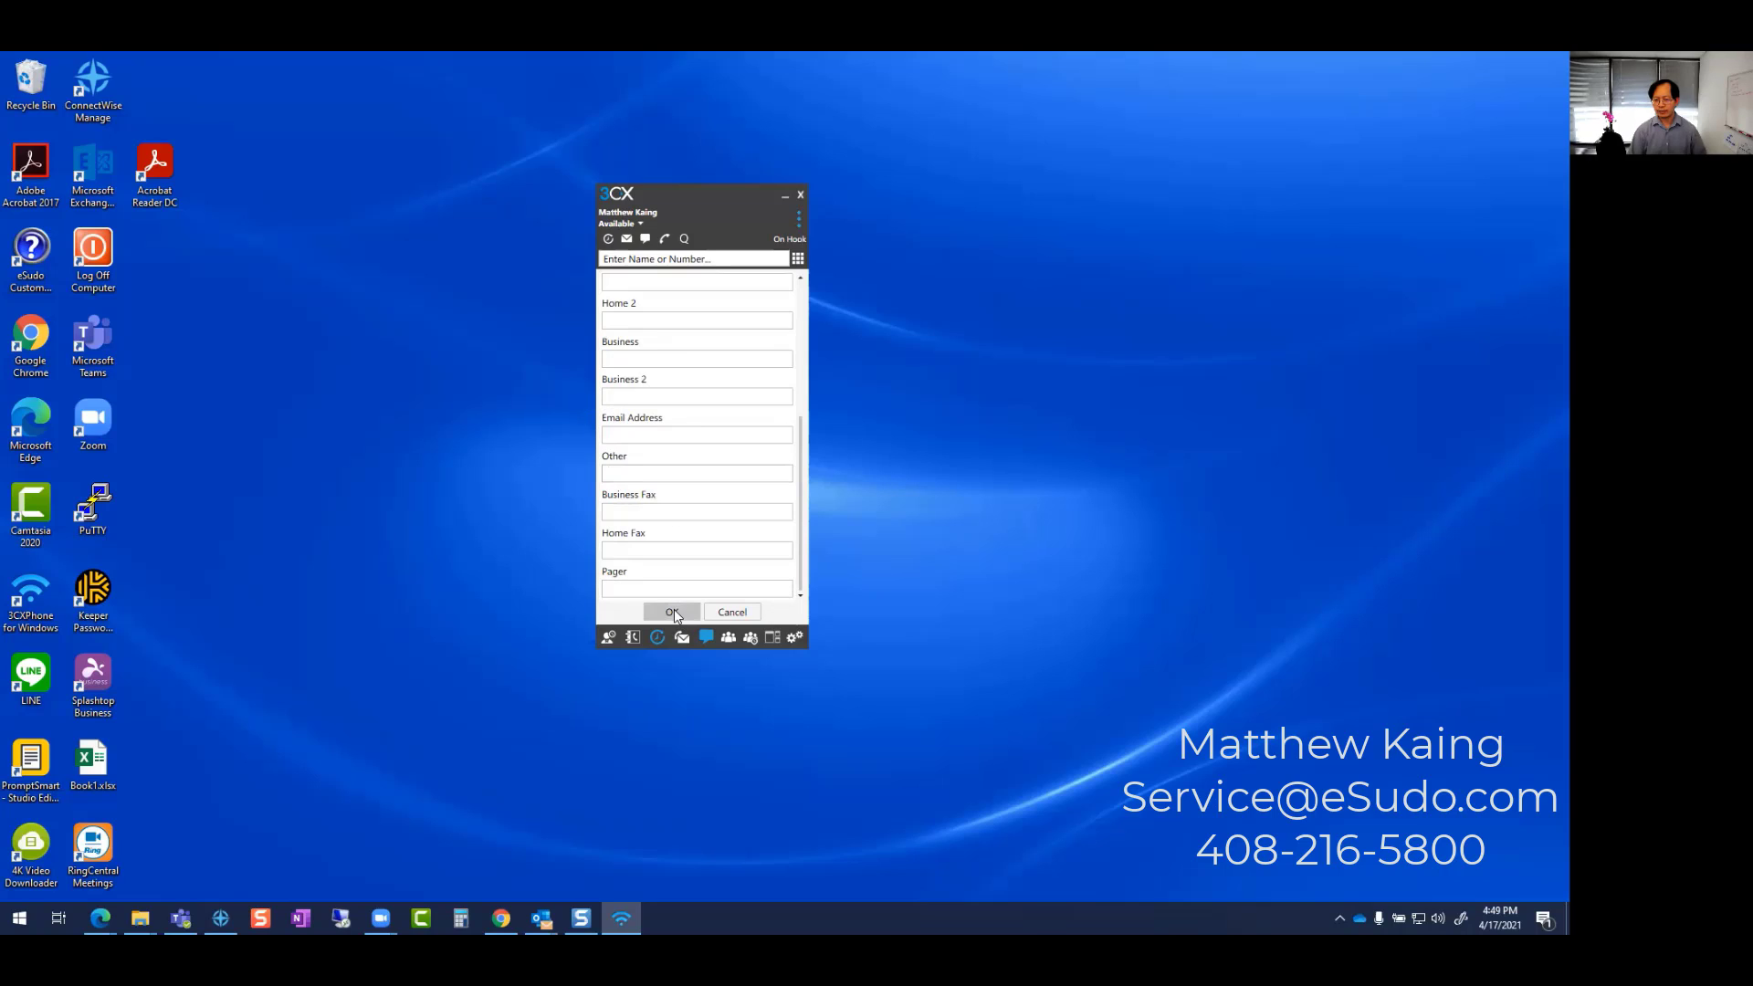
left_click(735, 612)
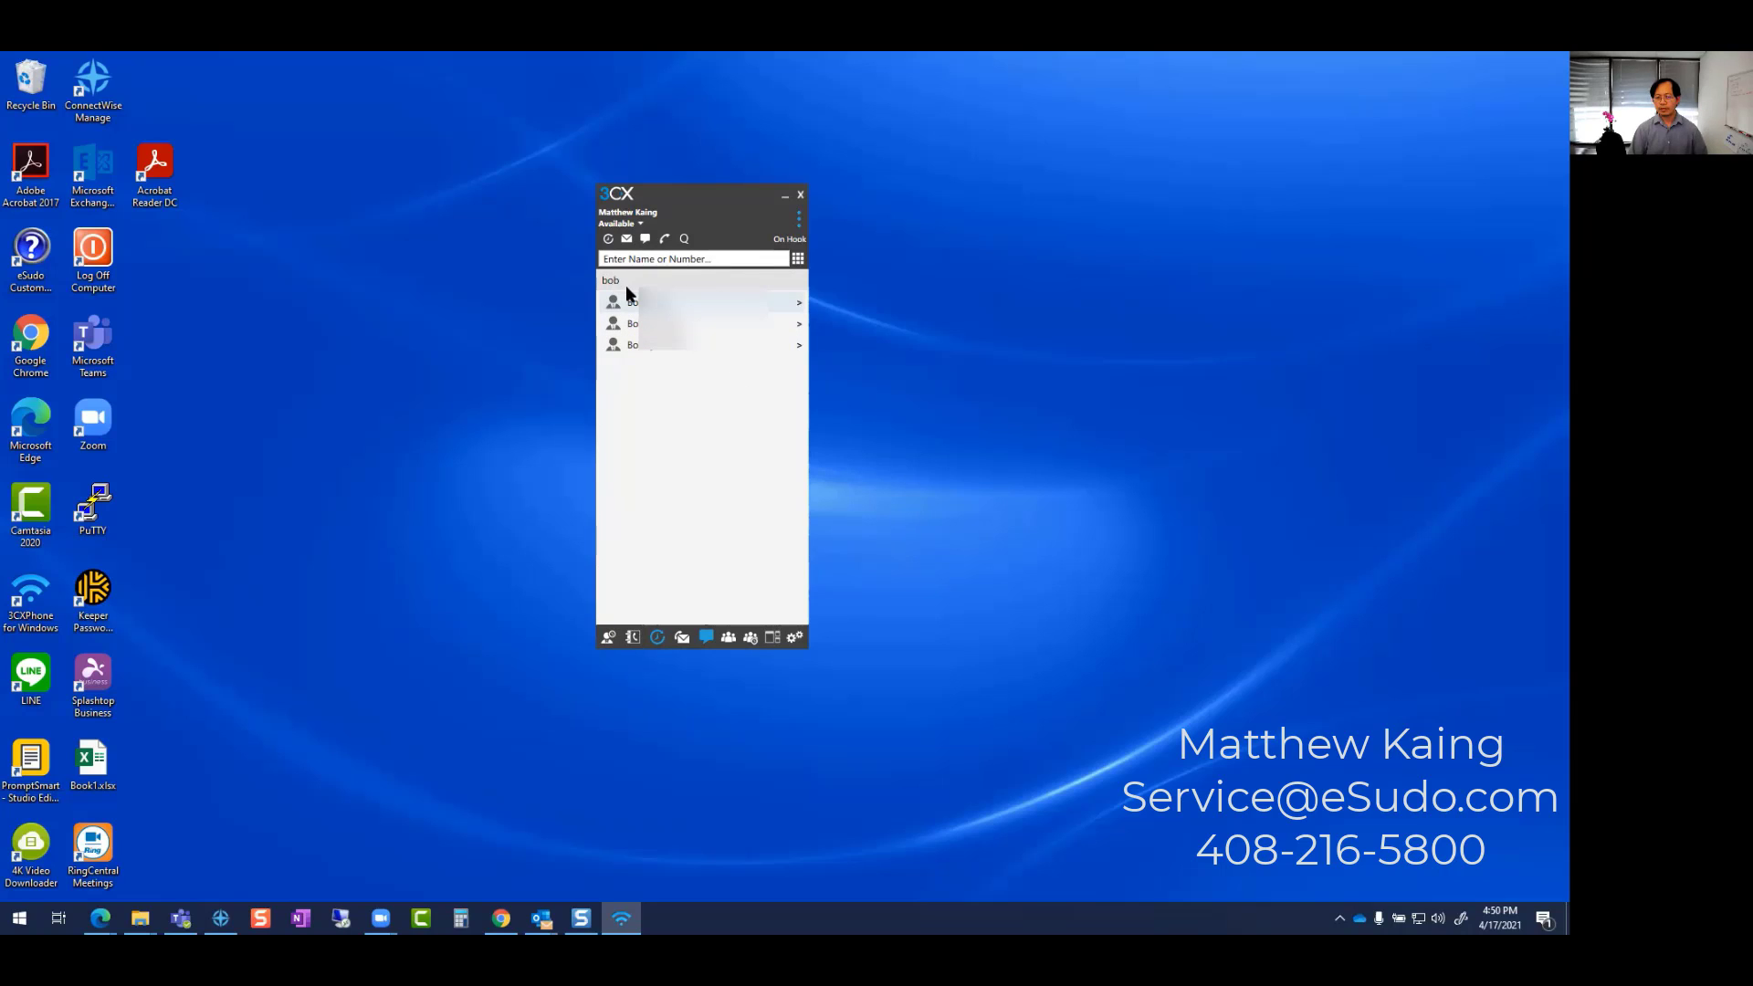
- Remove the 'bob' filter so the full company contacts list shows again
key("BackSpace")
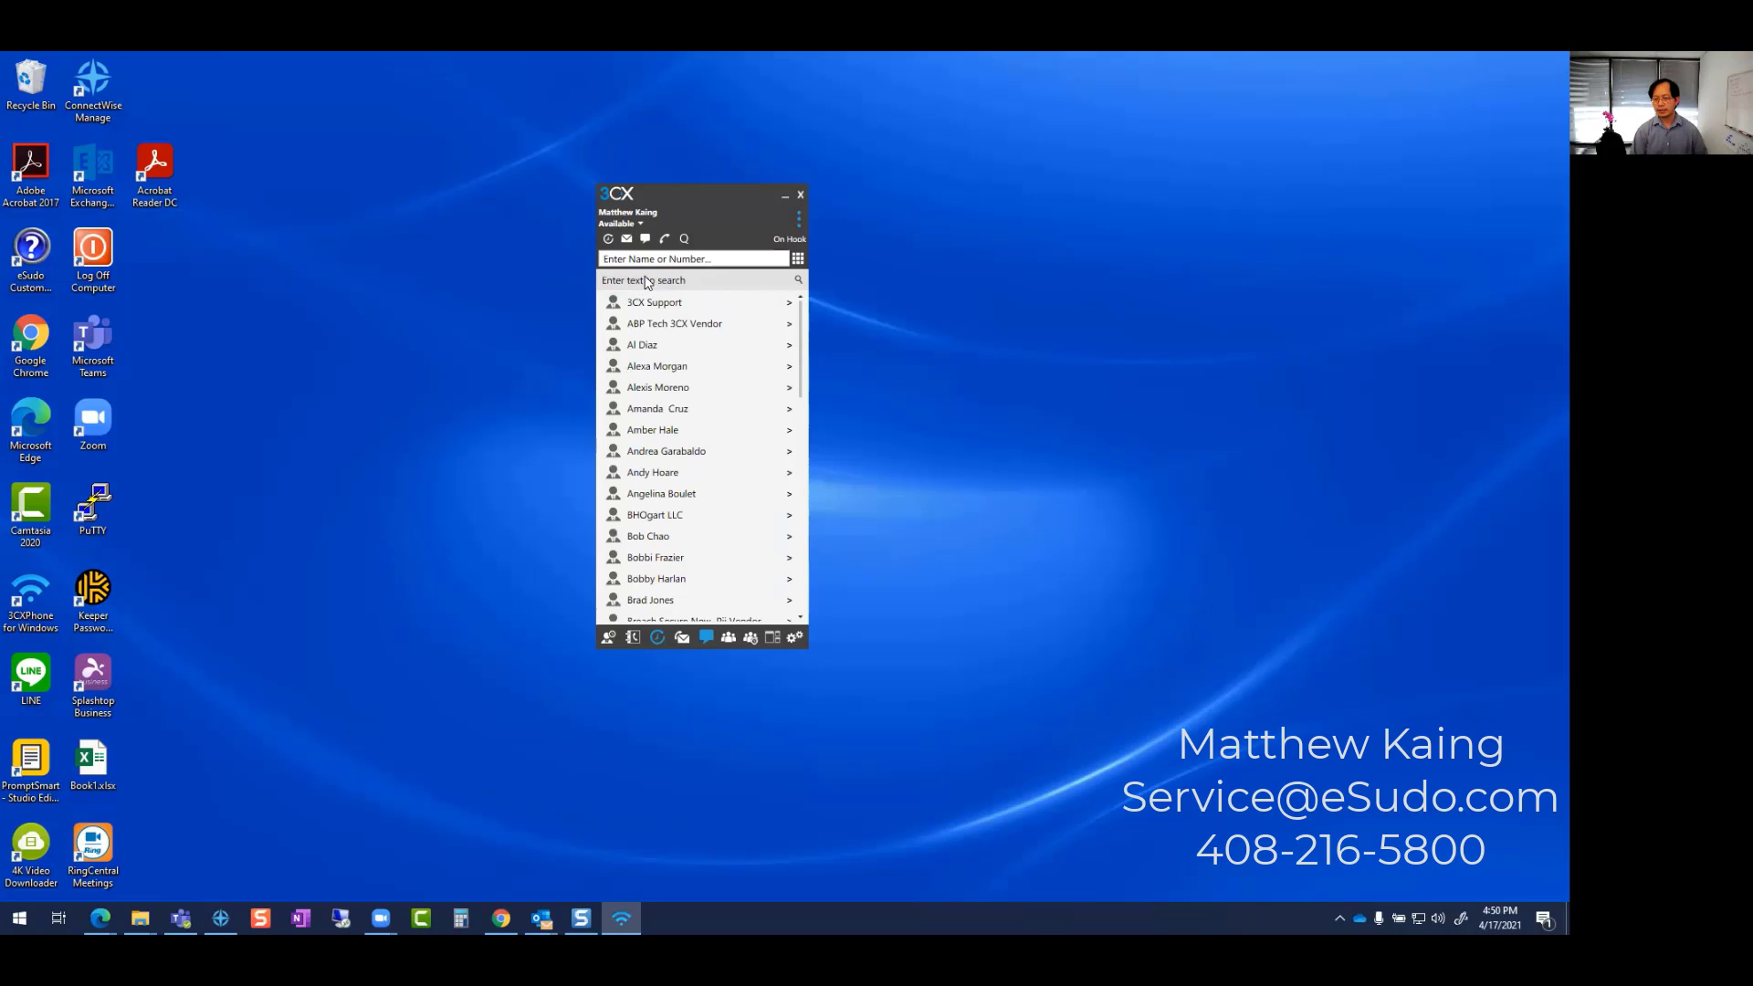
left_click(657, 263)
left_click(657, 280)
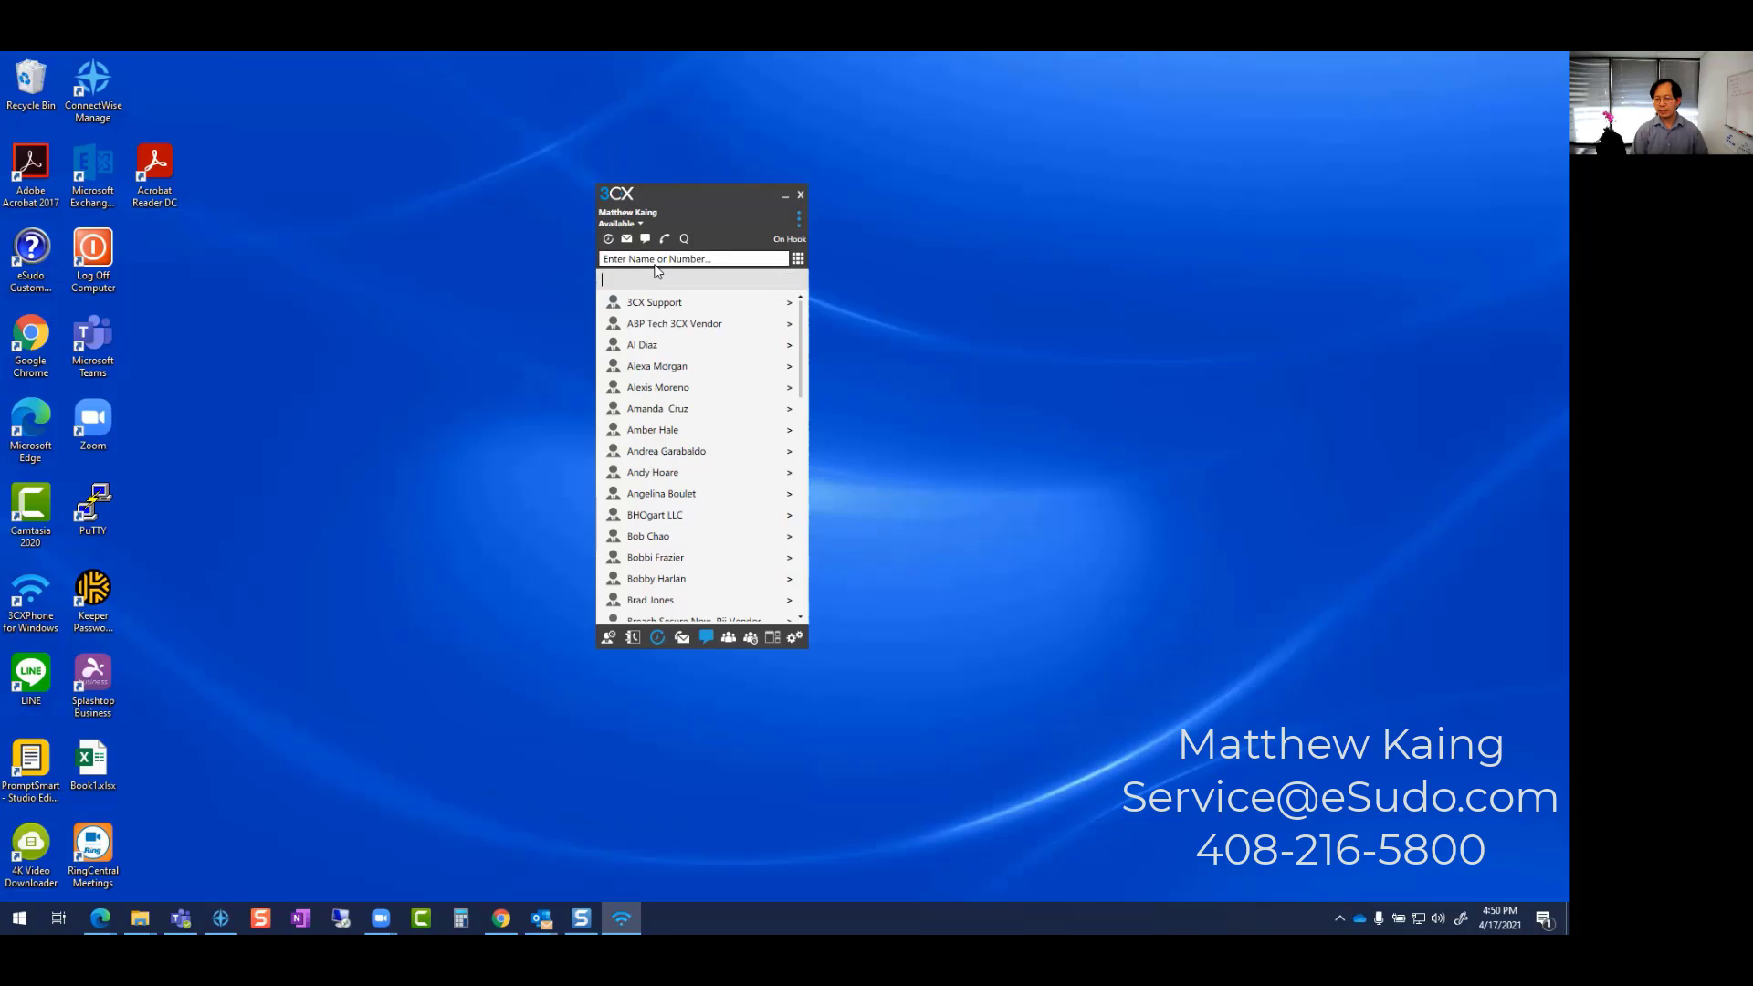